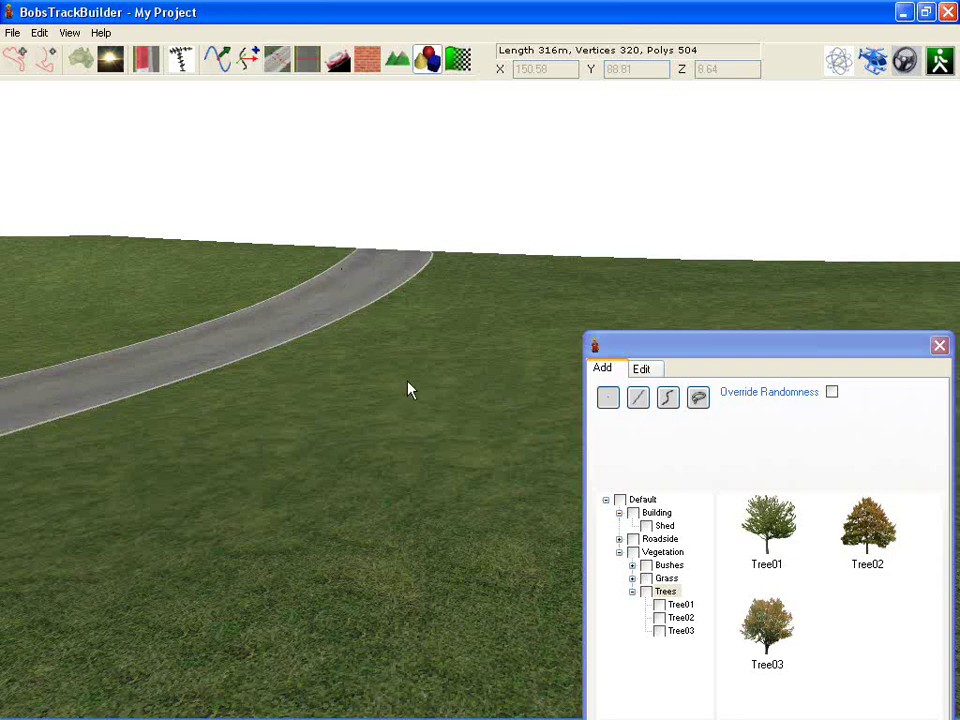
Place a single Tree02 on the grass beside the near stretch of road.
click(877, 537)
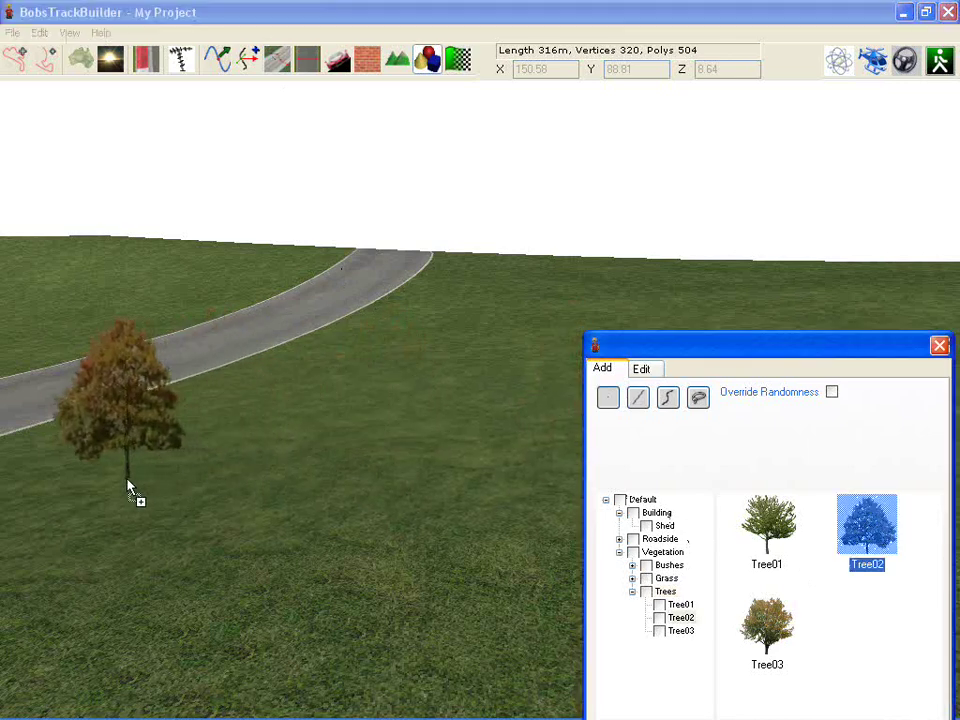
click(200, 460)
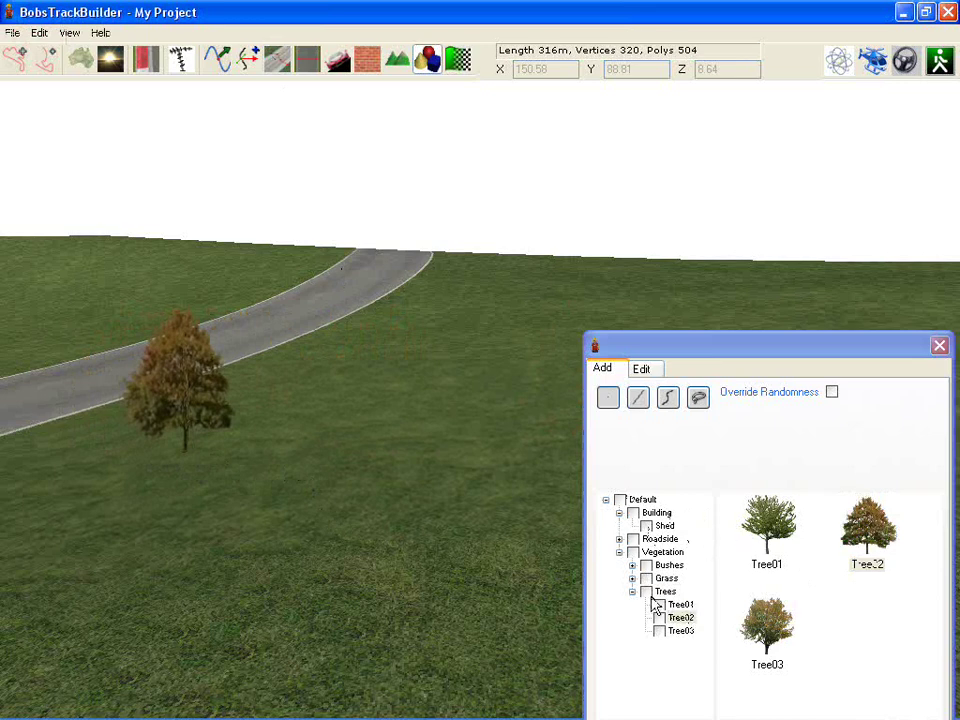
click(868, 548)
Enable the whole Trees category and scatter individual random trees on the grass around the first tree, right of the road.
click(646, 591)
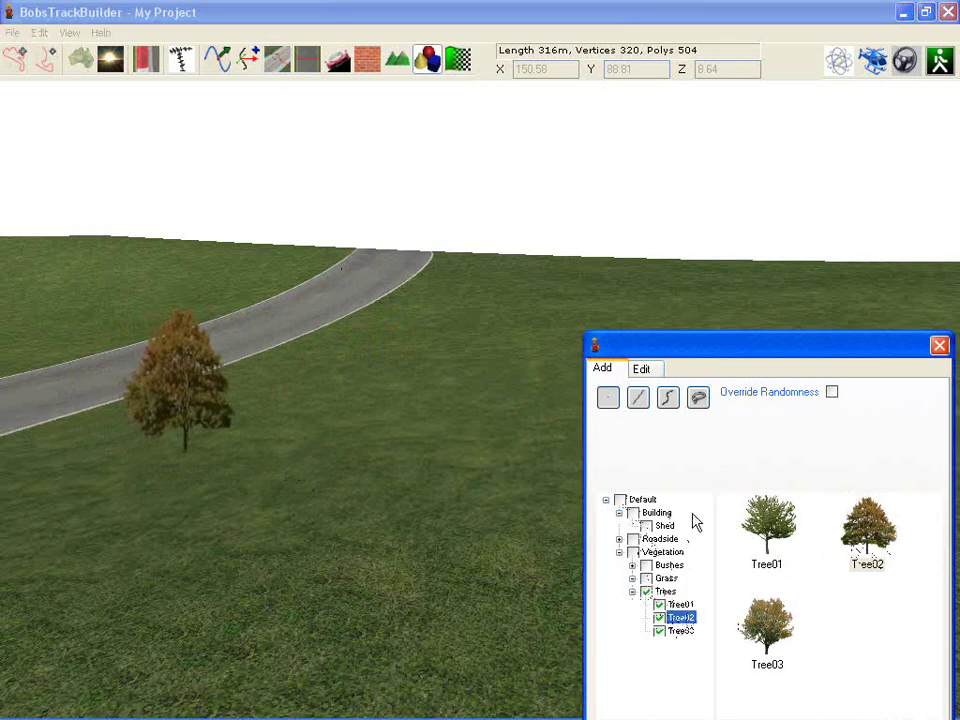
click(607, 398)
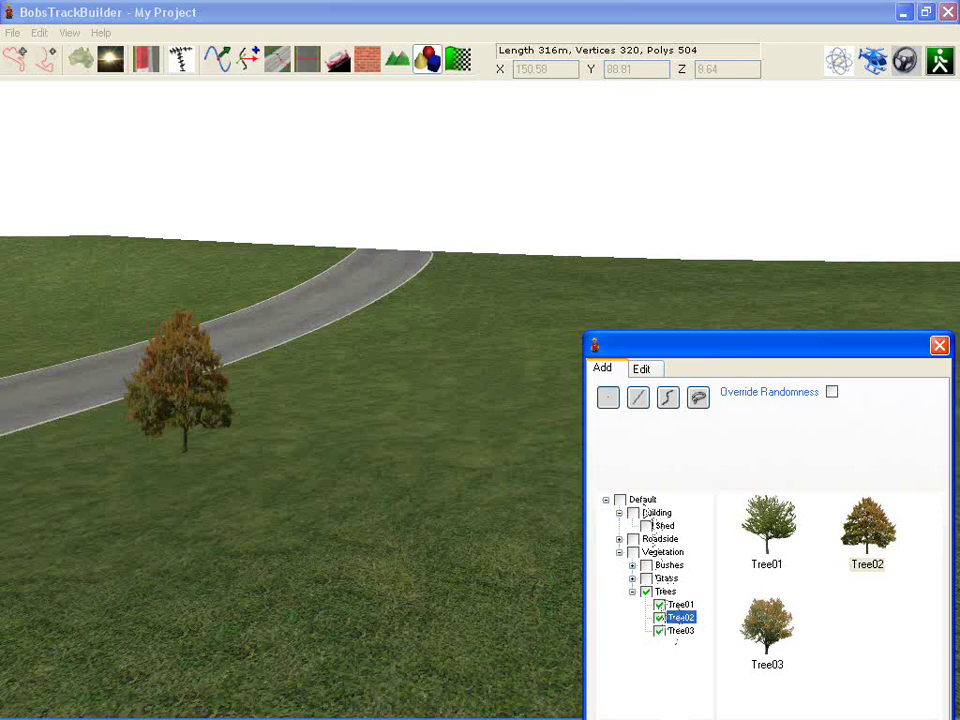
click(336, 407)
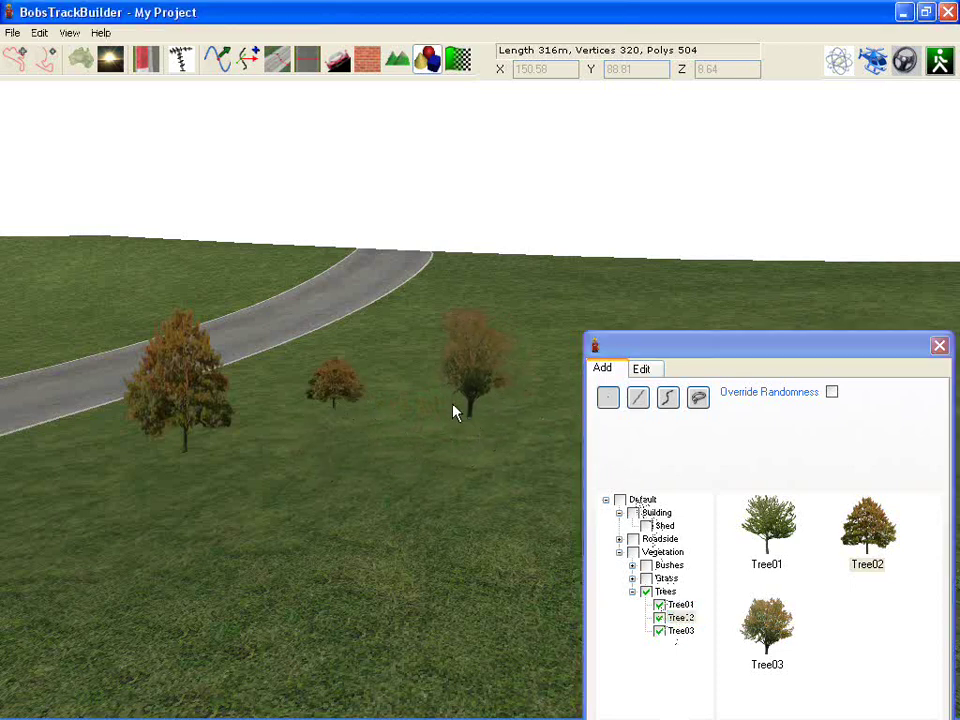
click(445, 400)
click(529, 354)
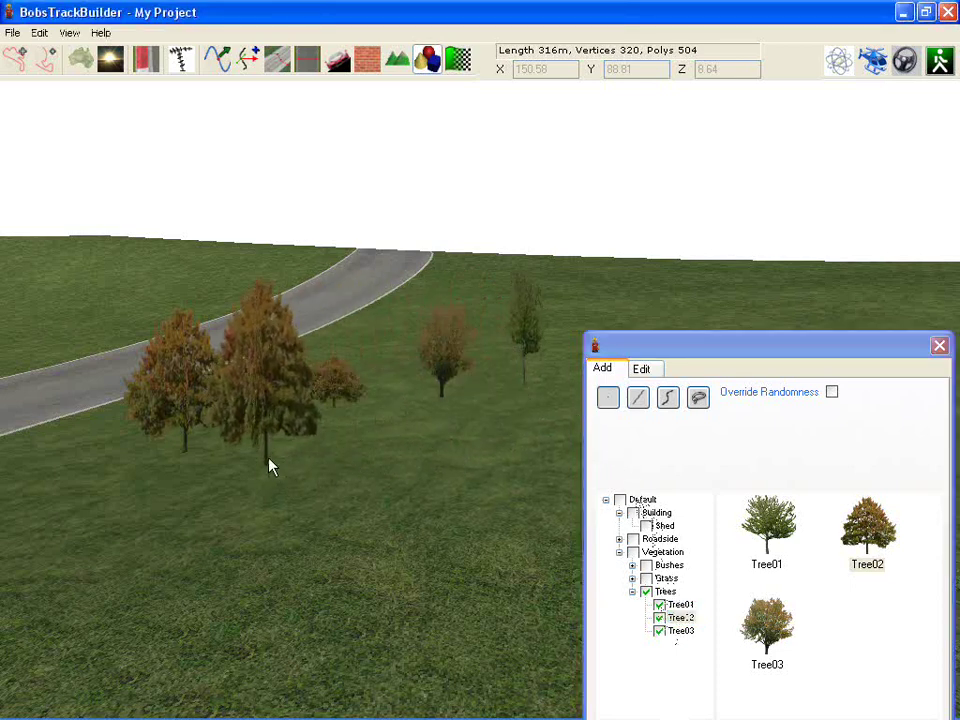
click(270, 380)
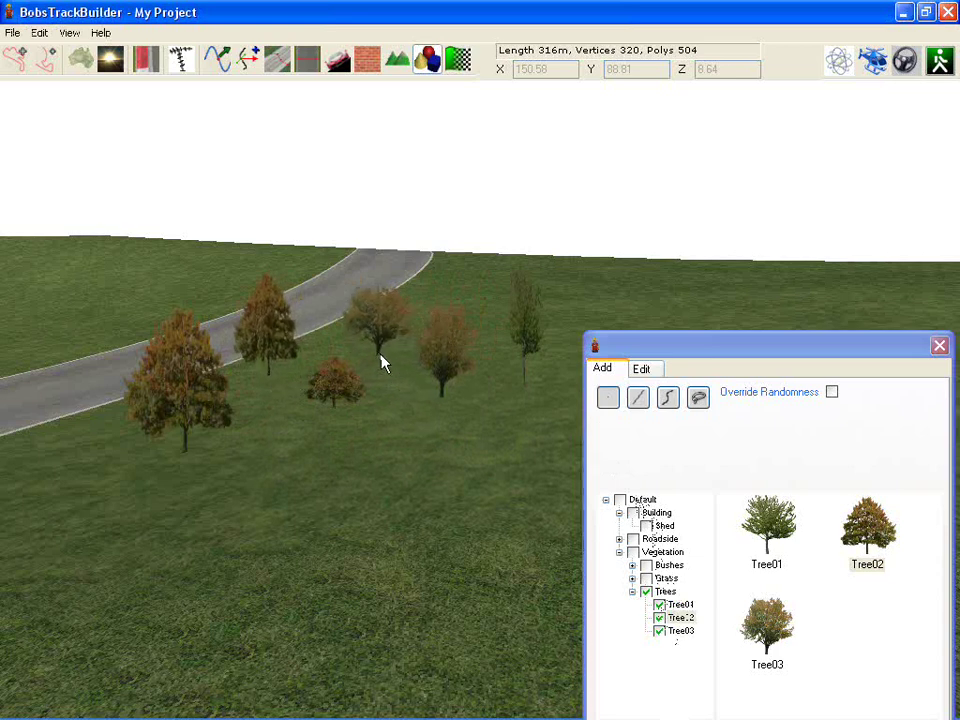
click(477, 347)
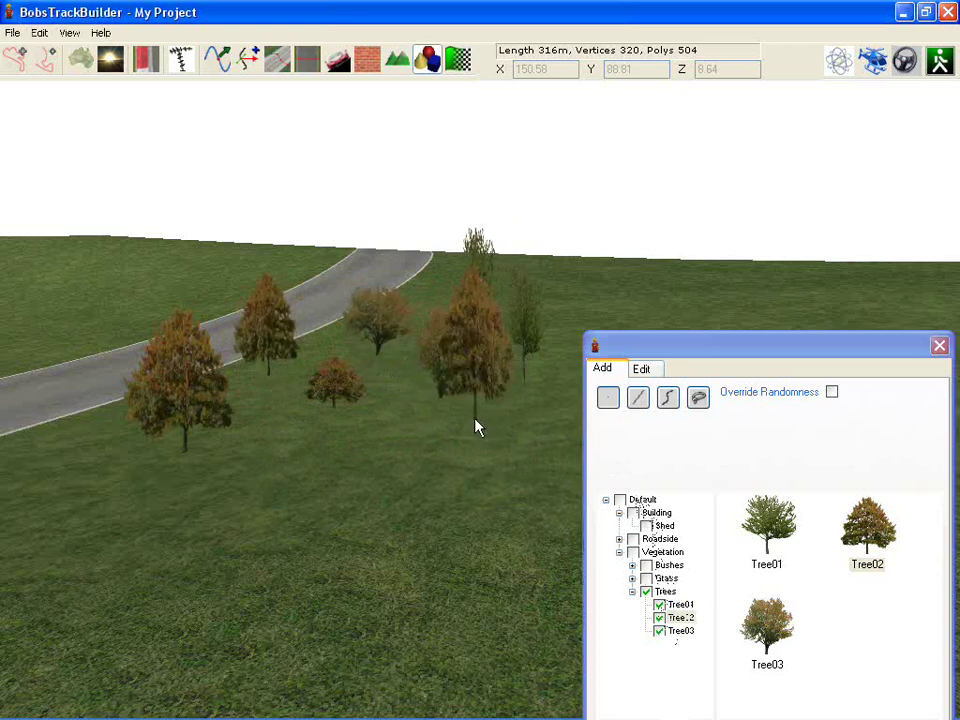
click(468, 418)
click(280, 462)
click(391, 438)
click(321, 352)
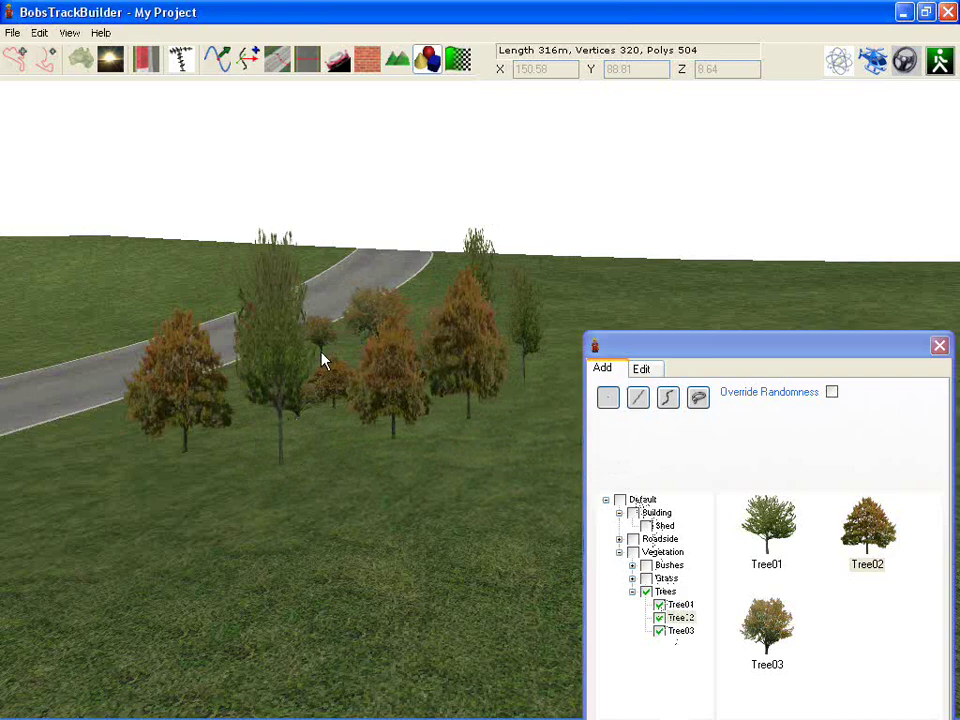
Add a straight row of mixed trees across the grass right of the road, beyond the scattered trees.
mouse_move(403, 407)
middle_down()
mouse_move(417, 407)
mouse_move(397, 407)
mouse_move(388, 425)
mouse_move(396, 420)
middle_up()
key(Down)
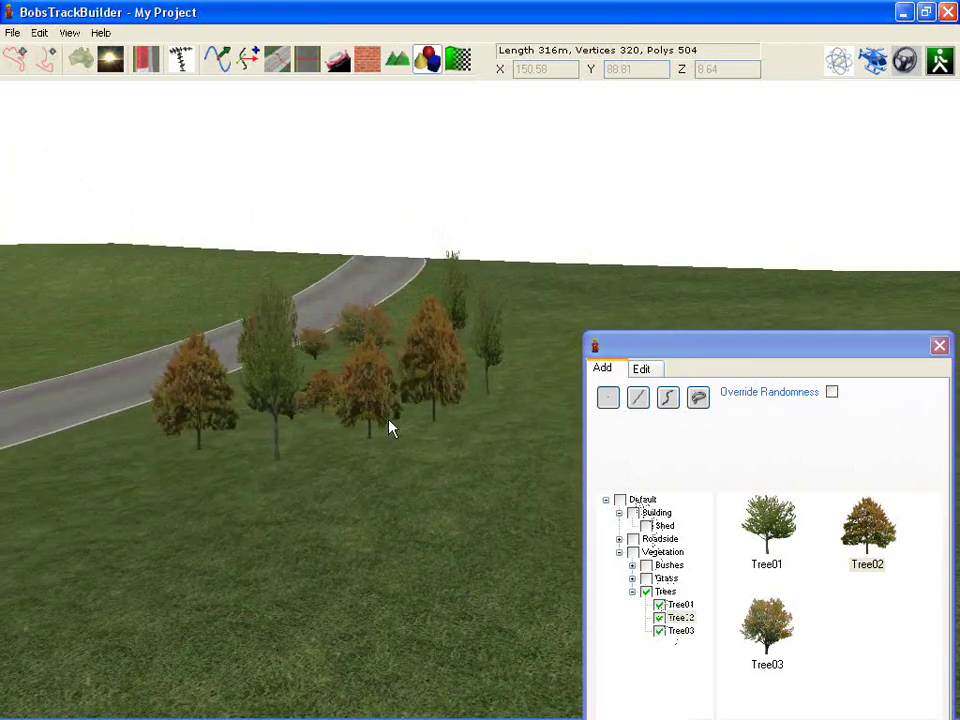
middle_drag(377, 383, 374, 422)
right_drag(376, 430, 355, 418)
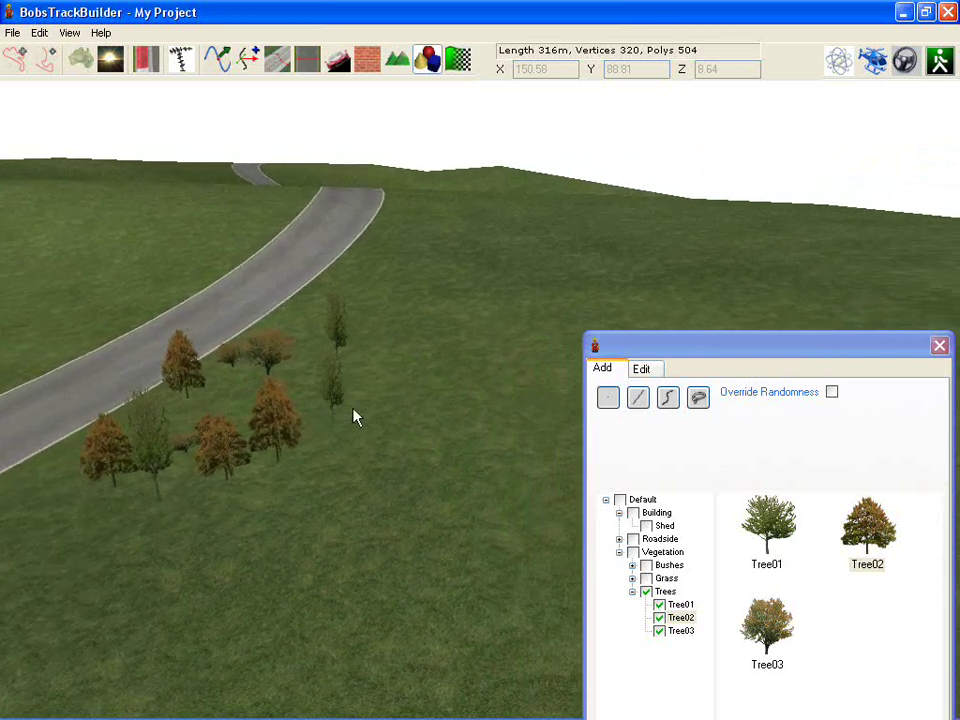
click(639, 398)
mouse_move(400, 308)
mouse_down()
mouse_move(681, 296)
mouse_move(744, 283)
mouse_move(744, 272)
mouse_up()
Add a second straight row of mixed trees behind the first row, keeping the 3.00 separation.
key(Right)
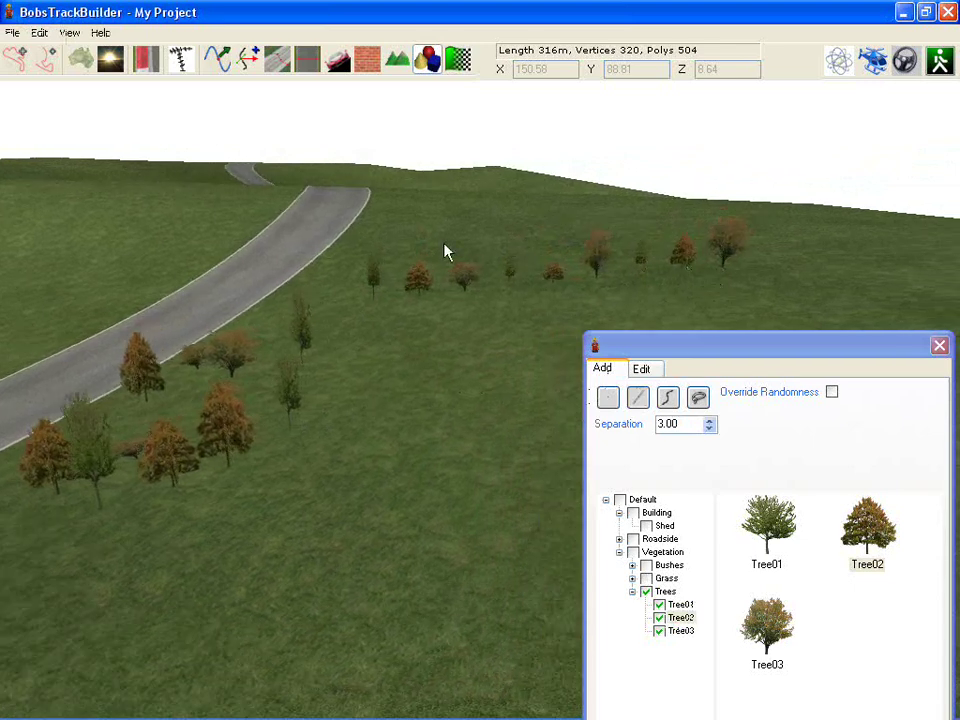
key(Right)
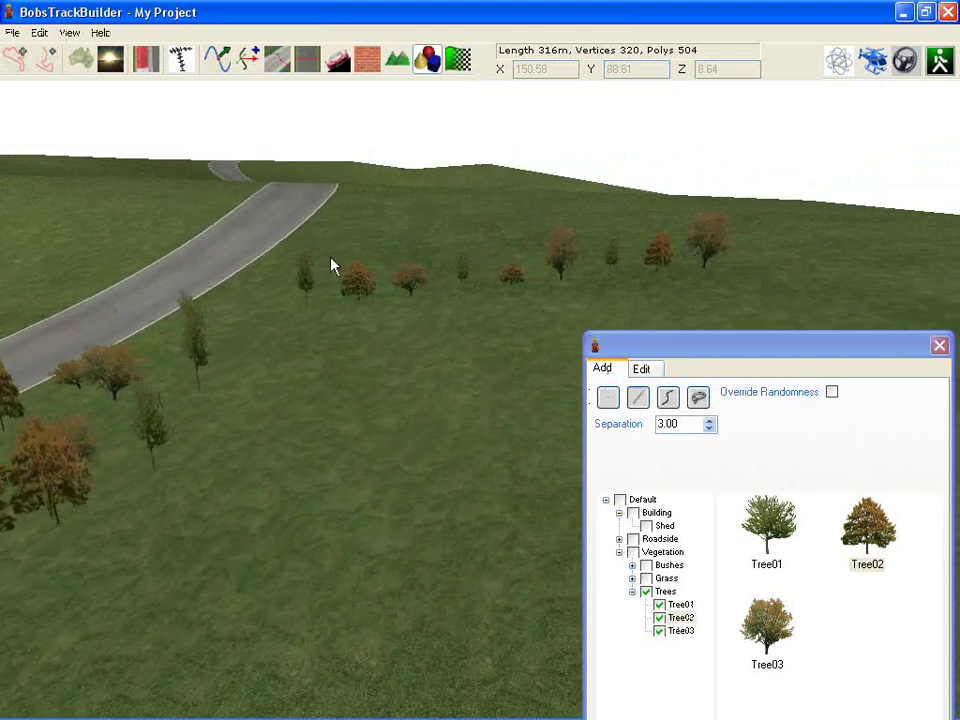
mouse_move(430, 248)
mouse_down()
mouse_move(714, 214)
mouse_move(696, 289)
mouse_move(686, 225)
mouse_move(679, 240)
mouse_up()
mouse_move(641, 221)
right_down()
mouse_move(612, 219)
mouse_move(655, 222)
right_up()
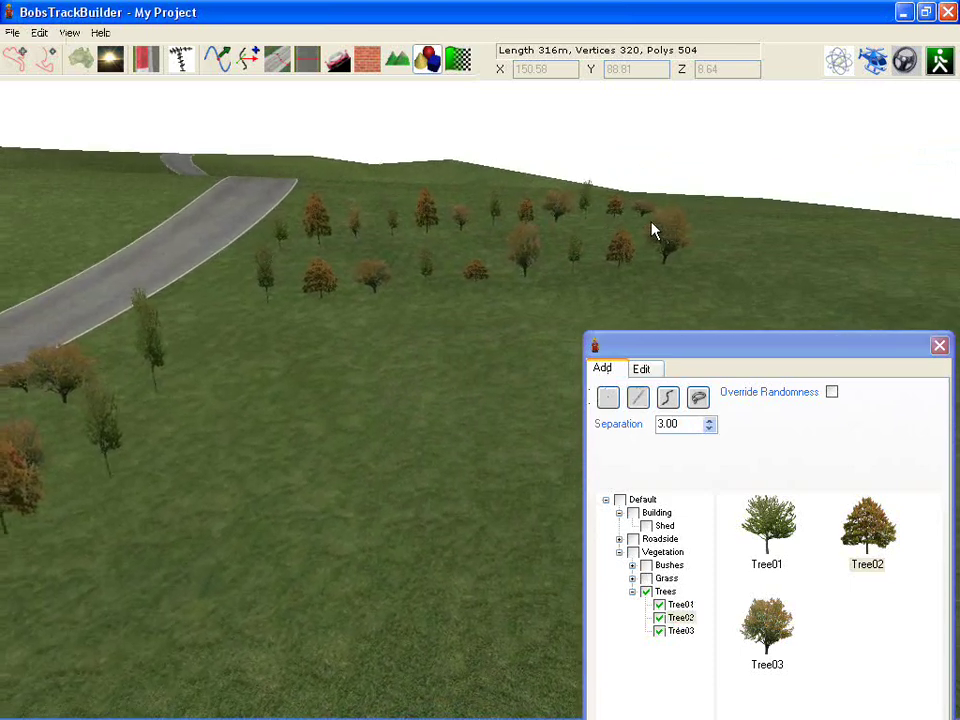
Set the separation to 6.00 and add a wider-spaced straight row of trees in front of the existing two rows.
drag(690, 424, 658, 424)
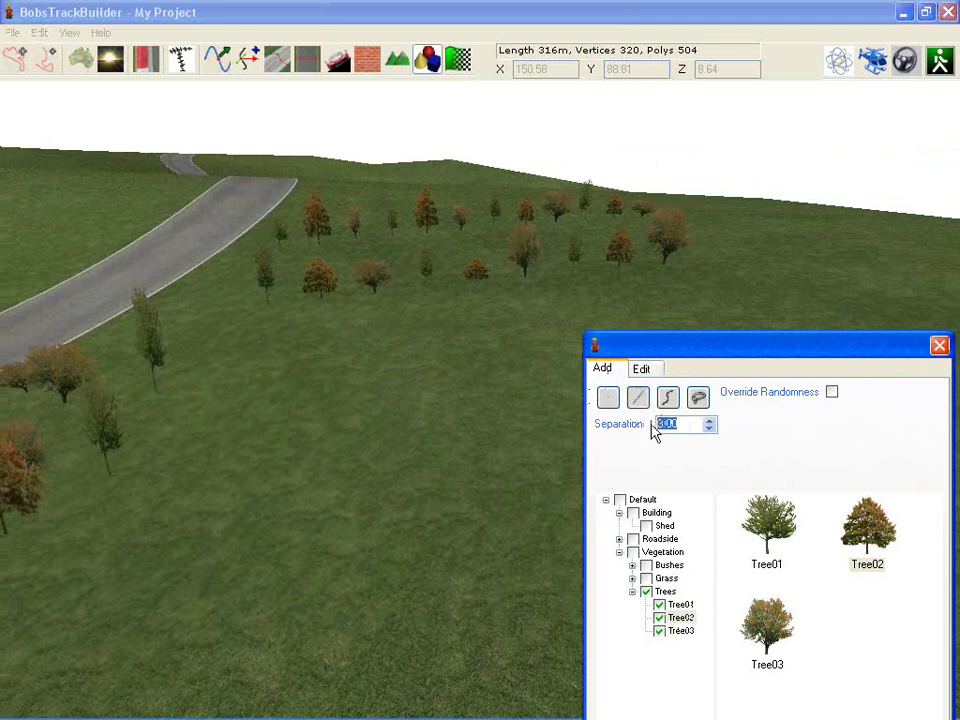
text(6)
key(Tab)
click(312, 320)
drag(247, 338, 692, 295)
Add a long straight row of trees on the left side of the road, running toward its far end.
scroll(331, 307, down, 1)
scroll(328, 309, down, 6)
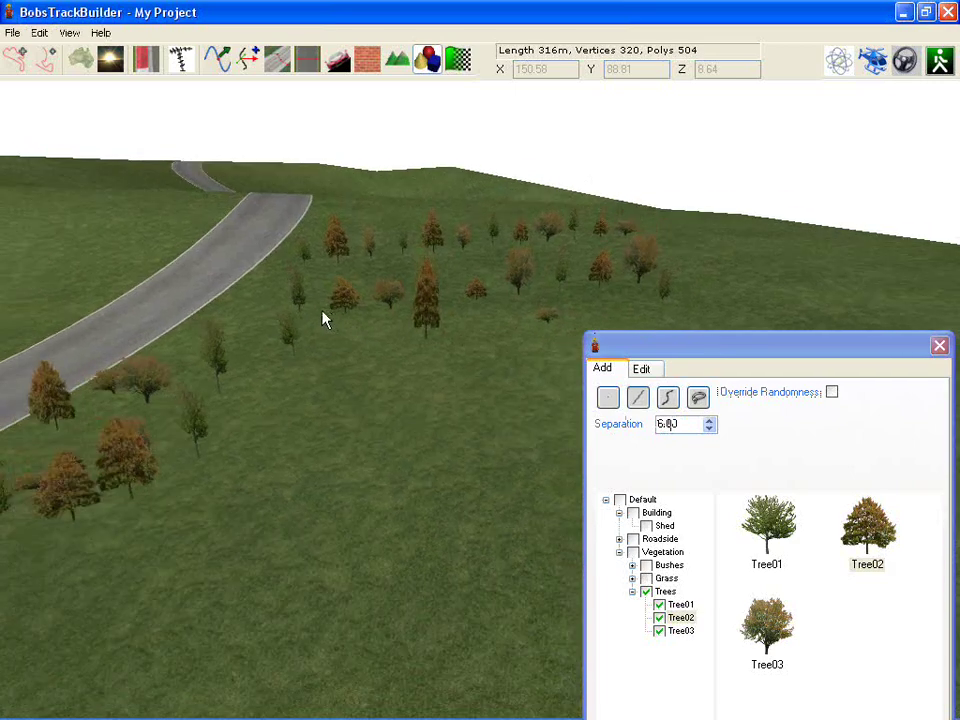
drag(10, 461, 204, 197)
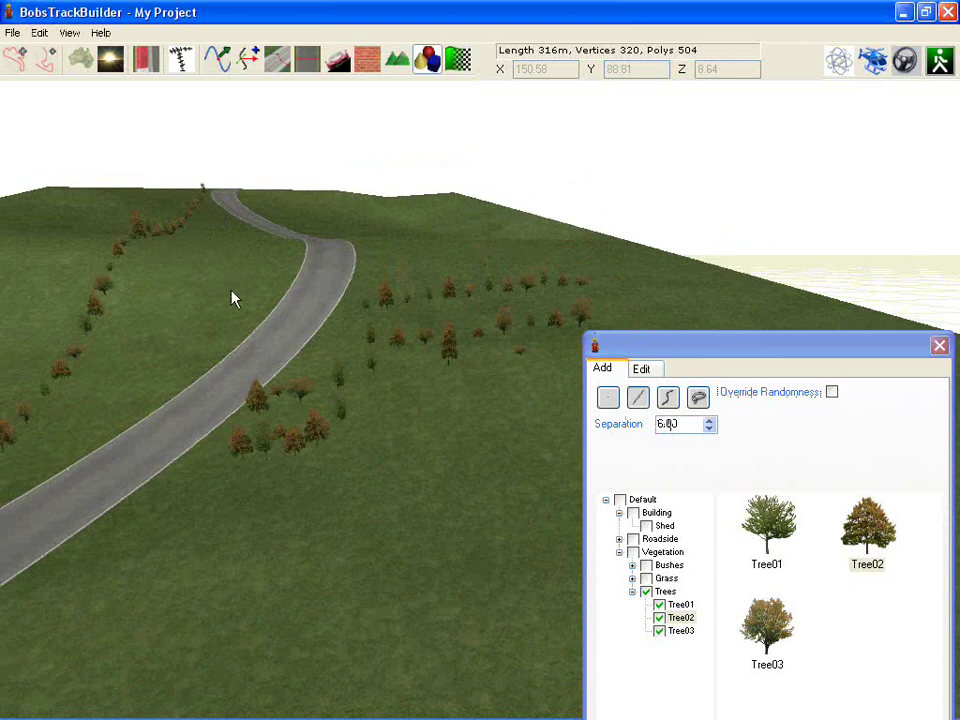
Place mixed trees along freehand curves over the open hillside right of the road at 6.00 separation.
middle_drag(230, 289, 131, 290)
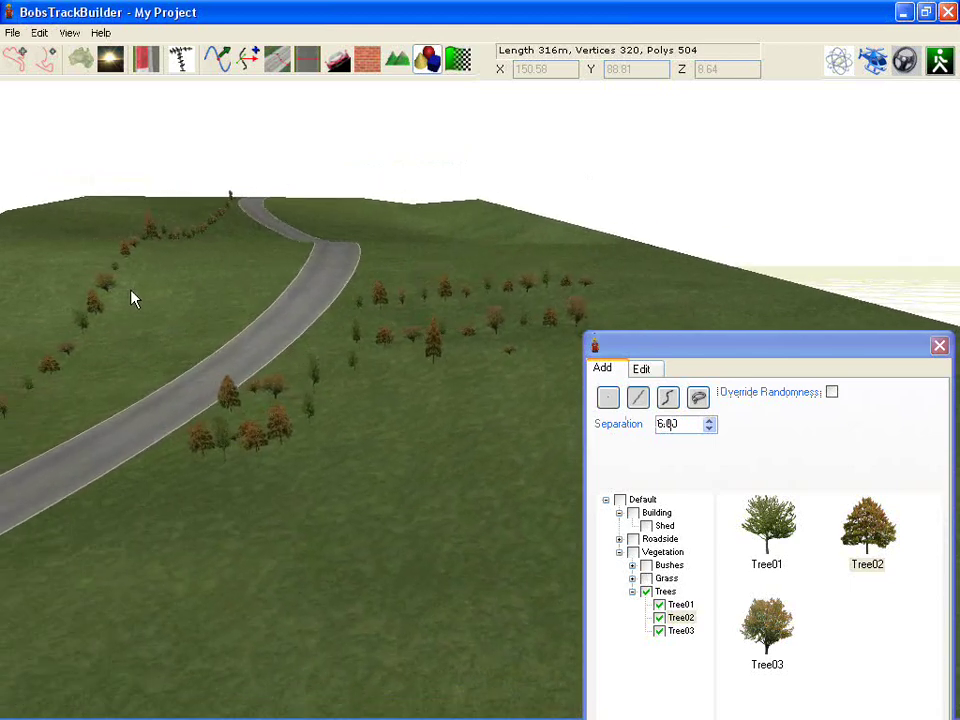
scroll(132, 291, up, 6)
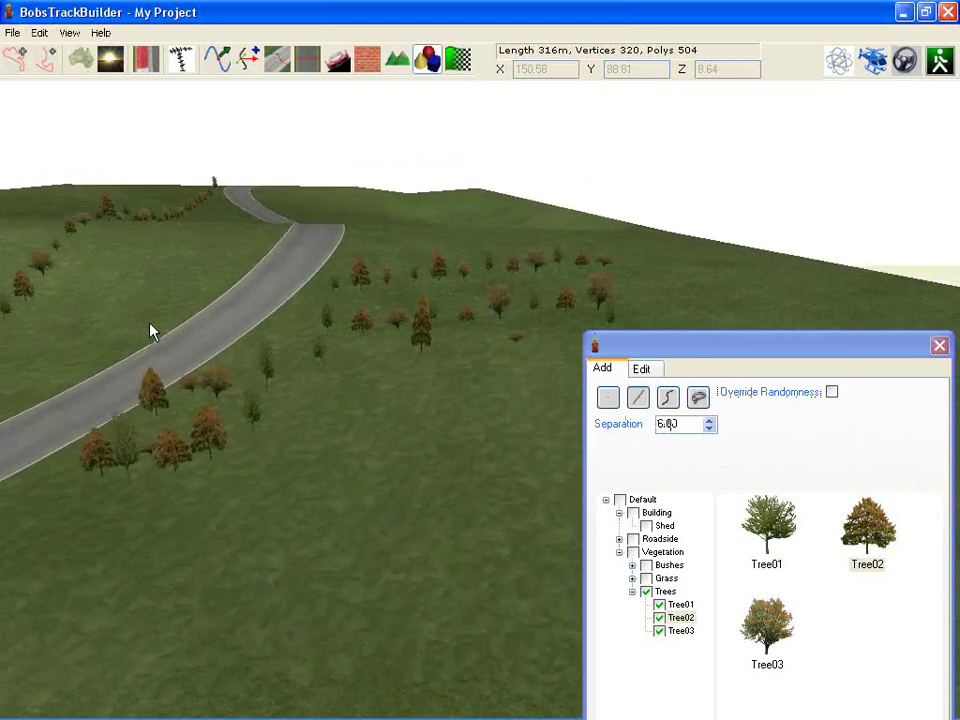
middle_drag(150, 324, 398, 373)
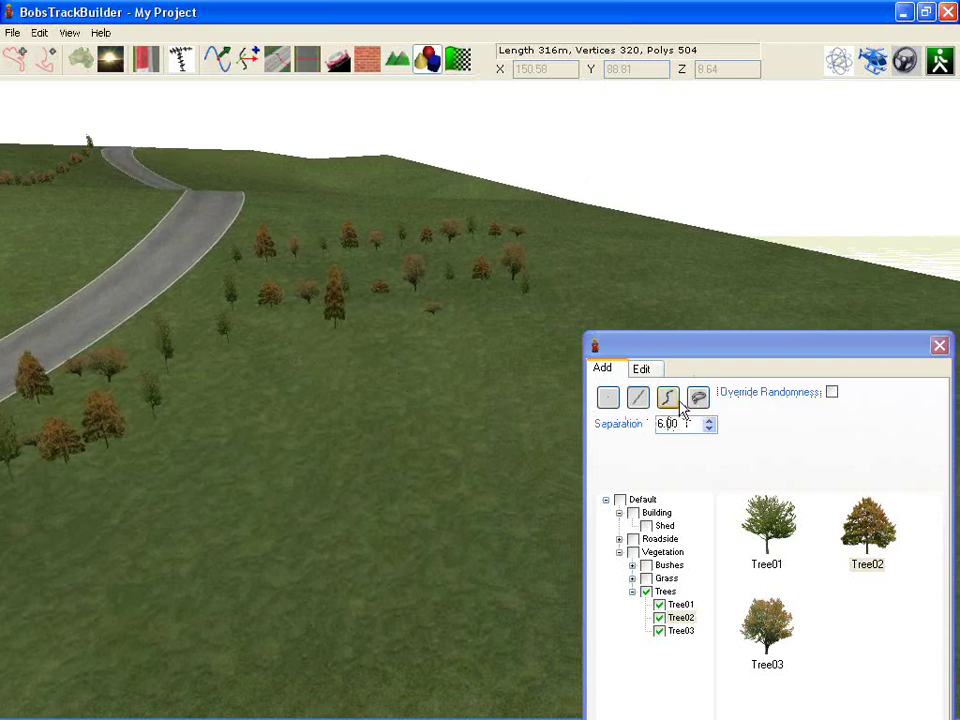
click(668, 400)
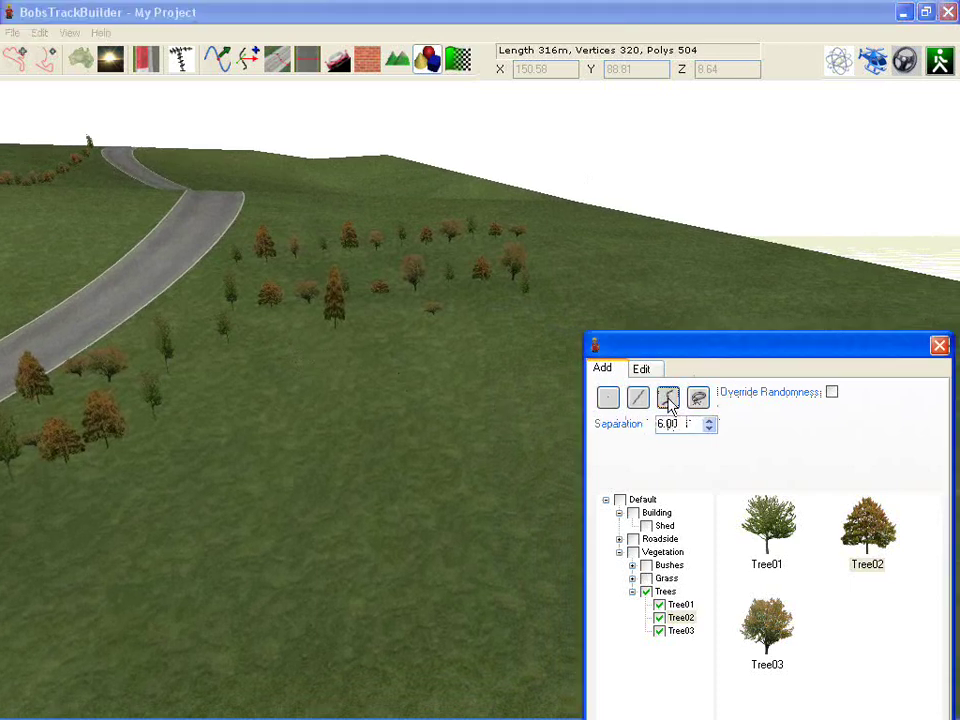
click(485, 395)
mouse_move(484, 420)
mouse_down()
mouse_move(541, 345)
mouse_move(657, 332)
mouse_up()
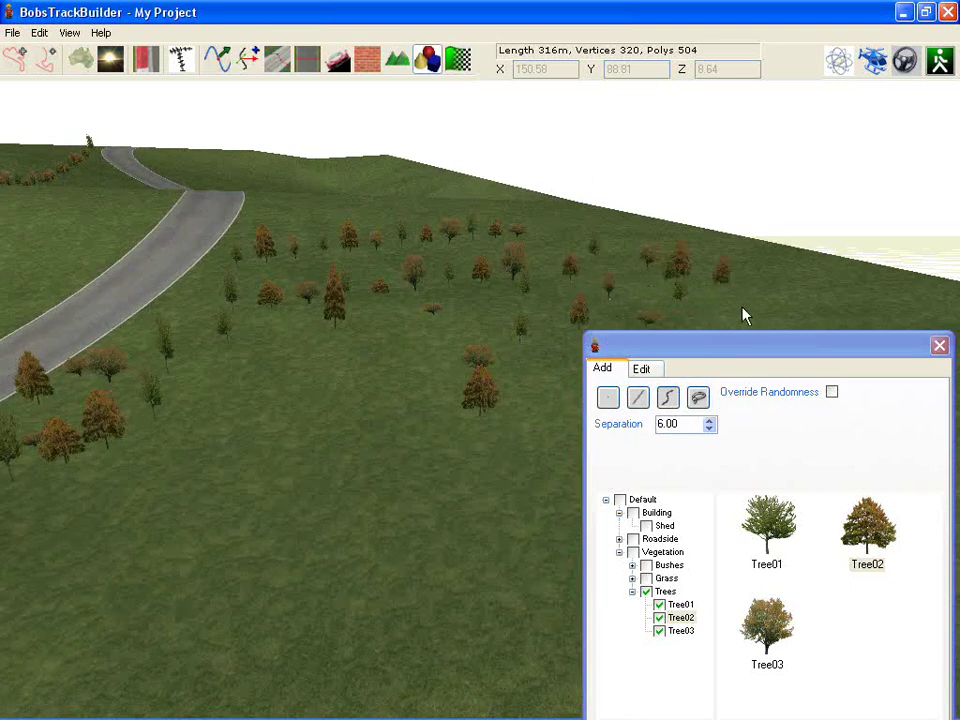
mouse_move(505, 333)
mouse_down()
mouse_move(508, 491)
mouse_move(442, 335)
mouse_up()
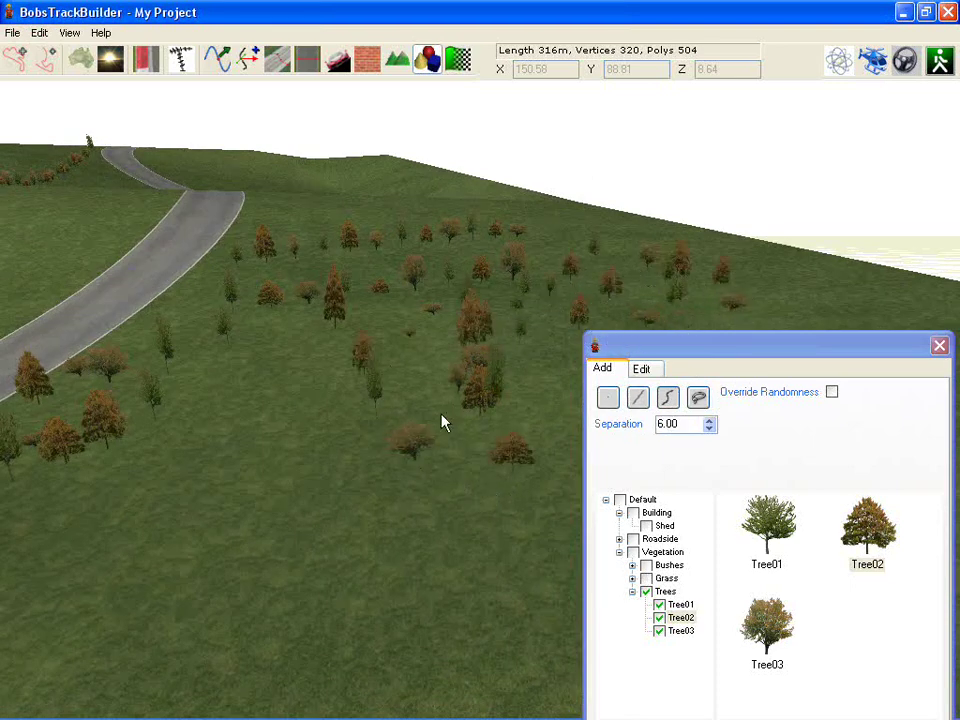
drag(443, 422, 525, 346)
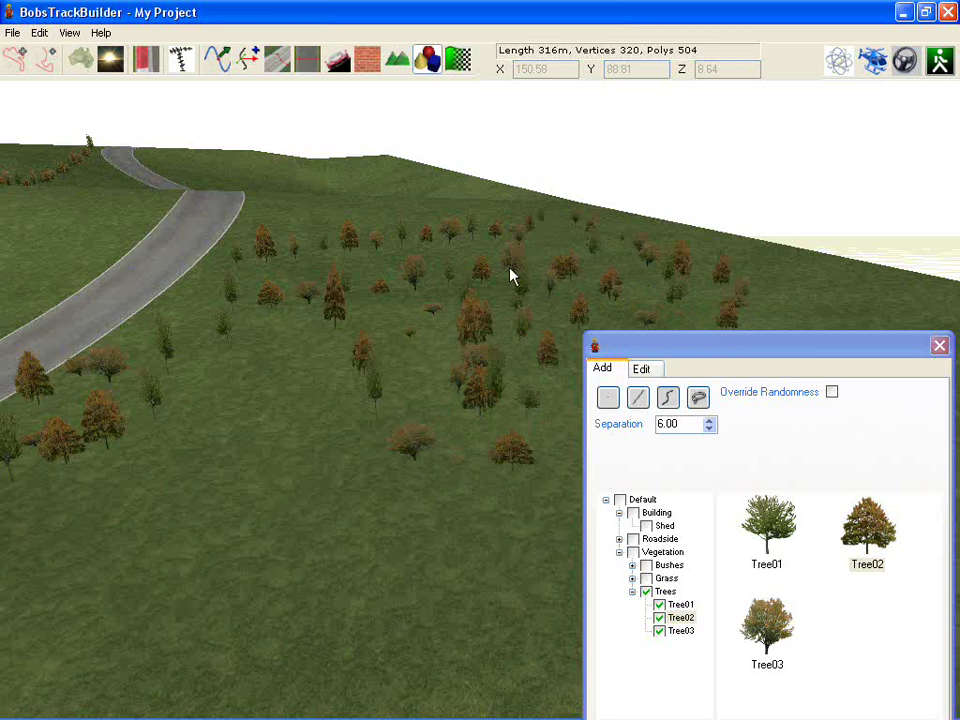
Show all Default objects and place a Shed on the grass in front of the first group of trees.
right_drag(491, 285, 465, 295)
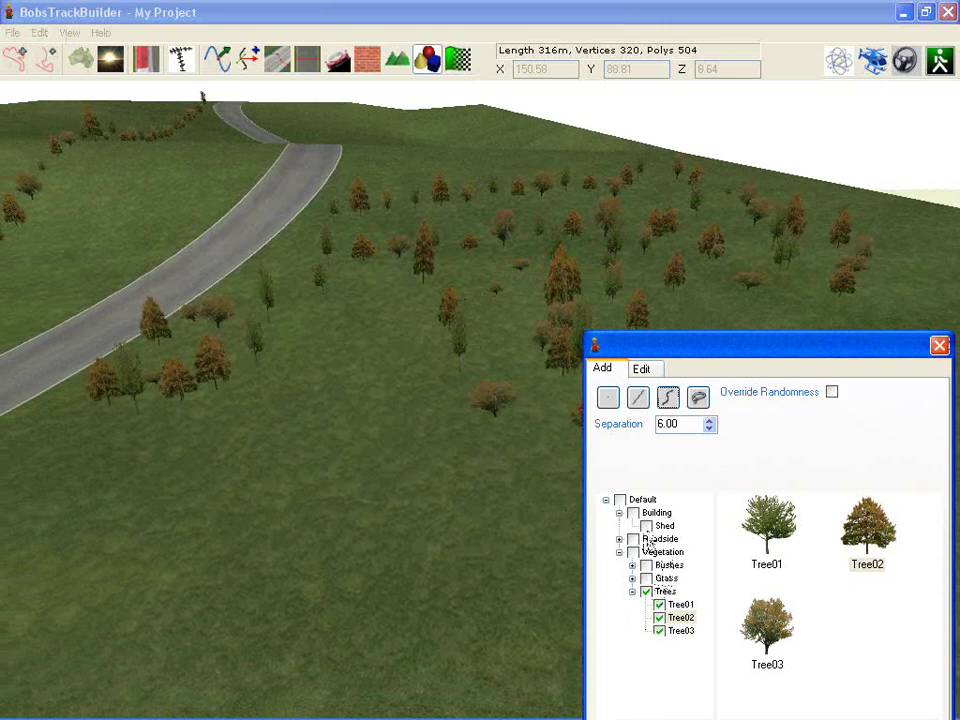
click(643, 499)
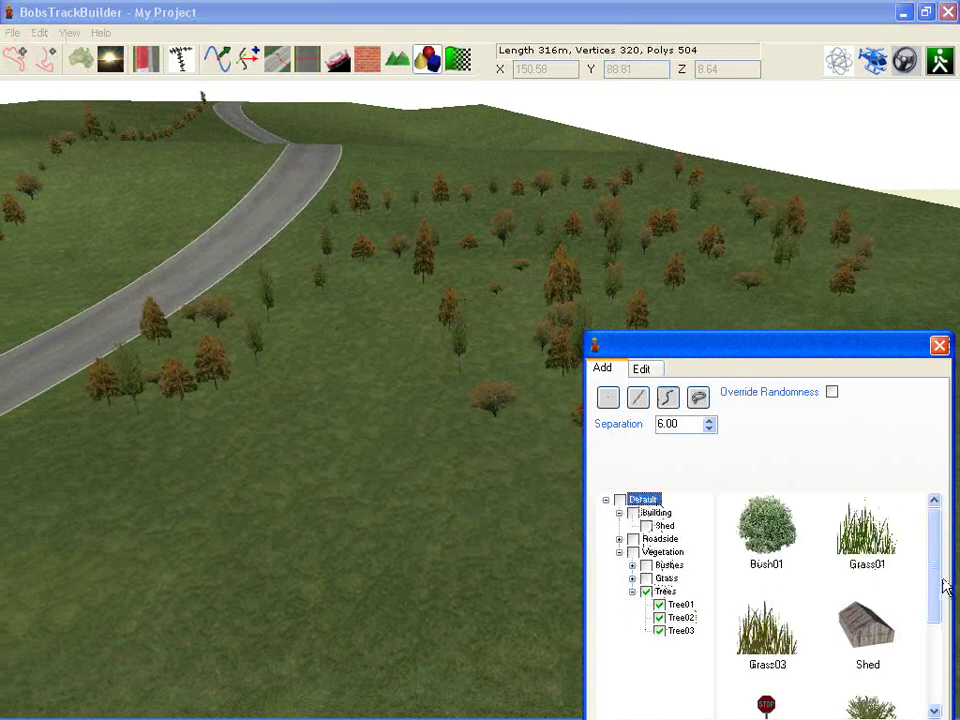
drag(945, 583, 840, 606)
click(862, 572)
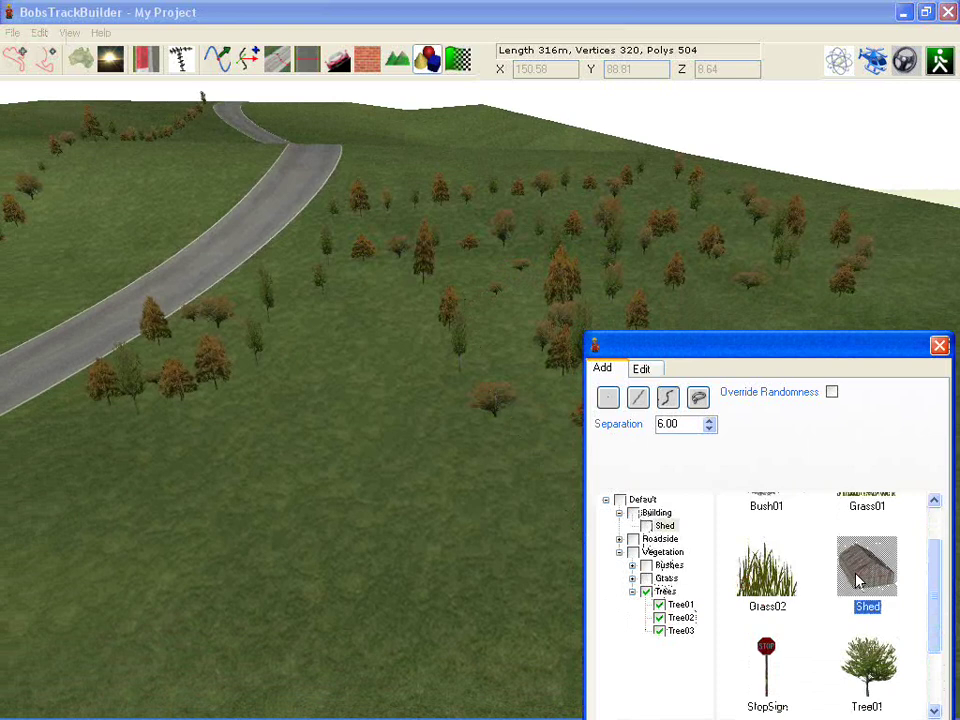
click(273, 498)
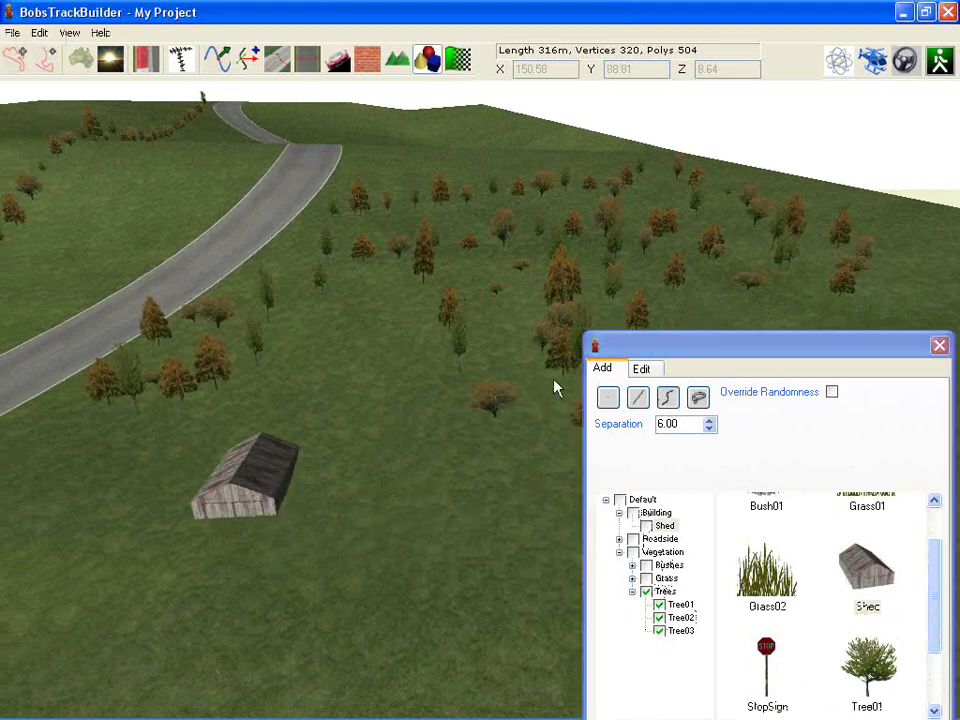
Fill two lasso areas along the left edge of the road with mixed trees, setting the density to 1000.
click(700, 400)
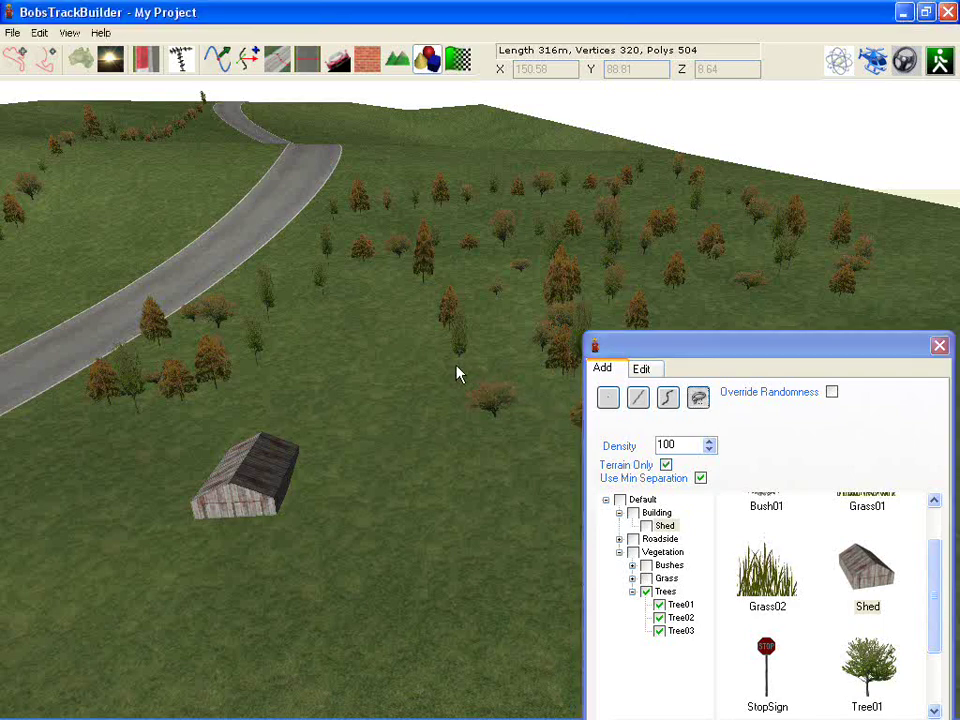
right_drag(455, 364, 649, 377)
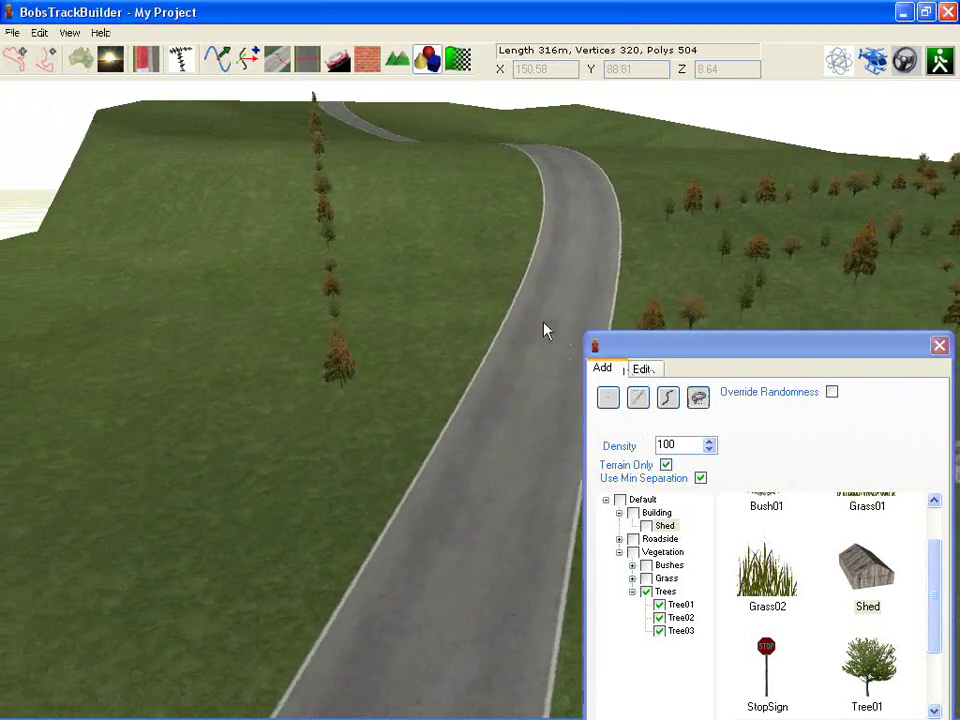
drag(506, 306, 488, 293)
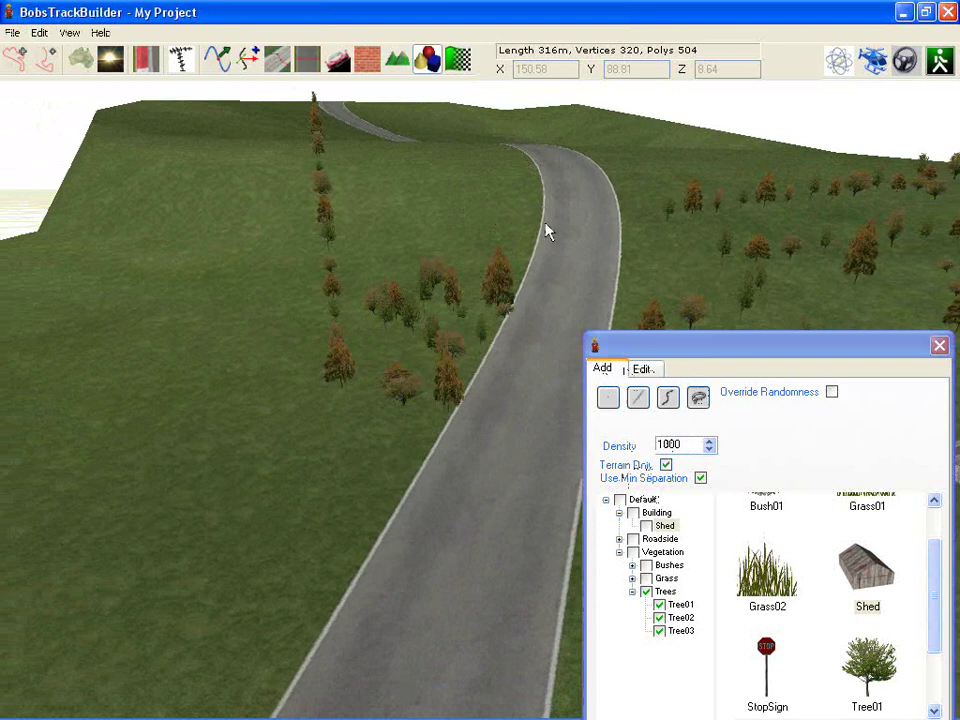
click(558, 195)
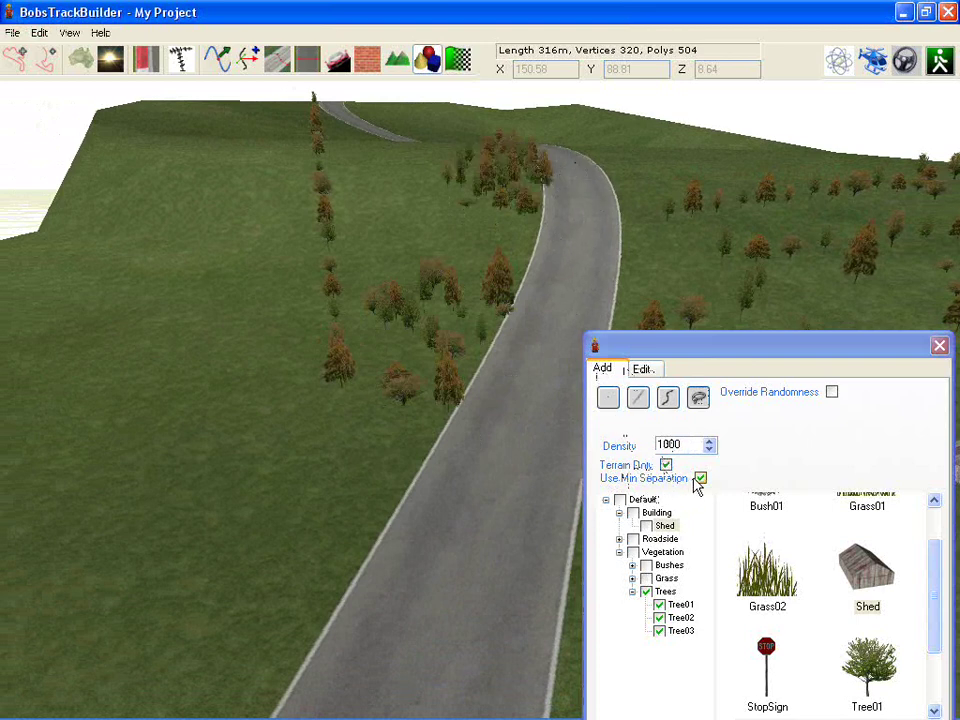
Turn off Use Min Separation and fill a large lasso area left of the near road with dense trees.
click(700, 479)
mouse_move(526, 161)
right_down()
mouse_move(506, 480)
mouse_move(541, 167)
right_up()
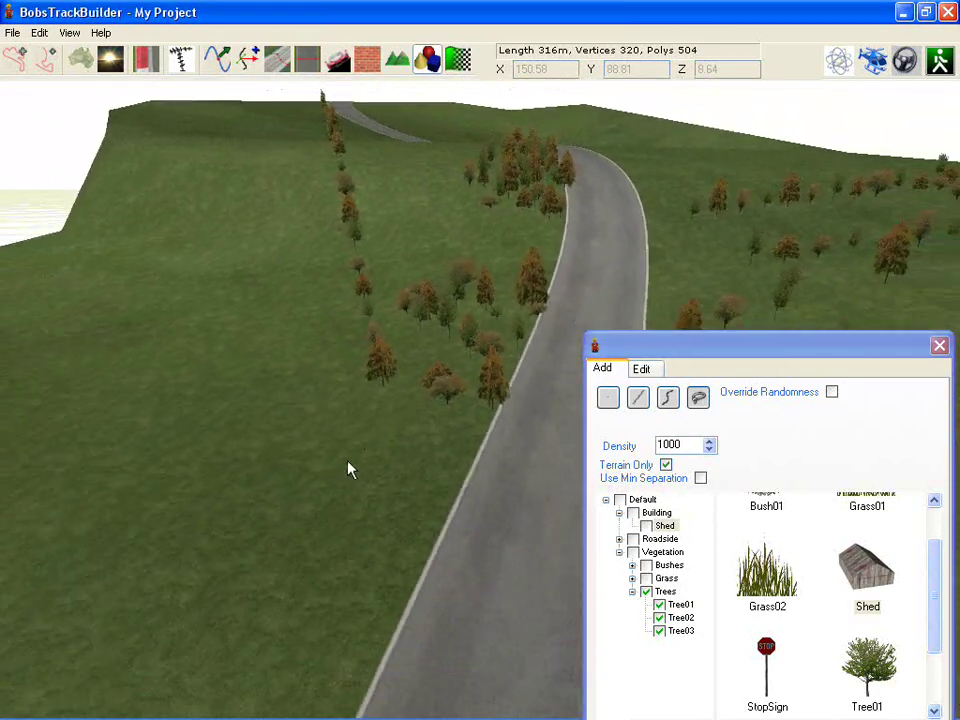
drag(155, 511, 379, 417)
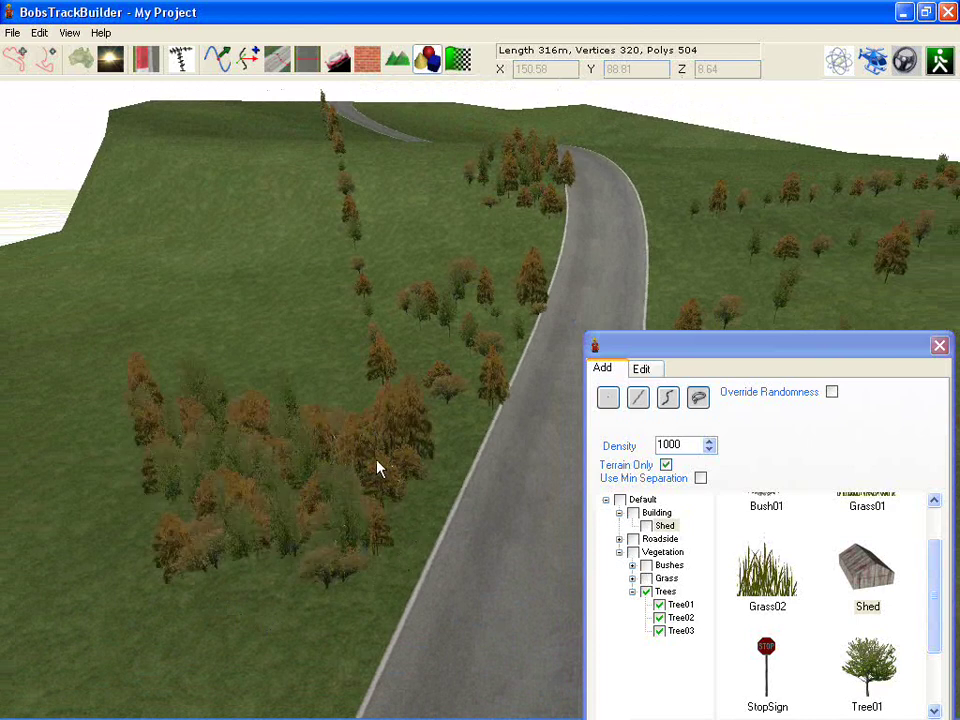
Turn Use Min Separation back on and fill another lasso area behind the dense tree patch.
click(700, 478)
drag(234, 288, 270, 295)
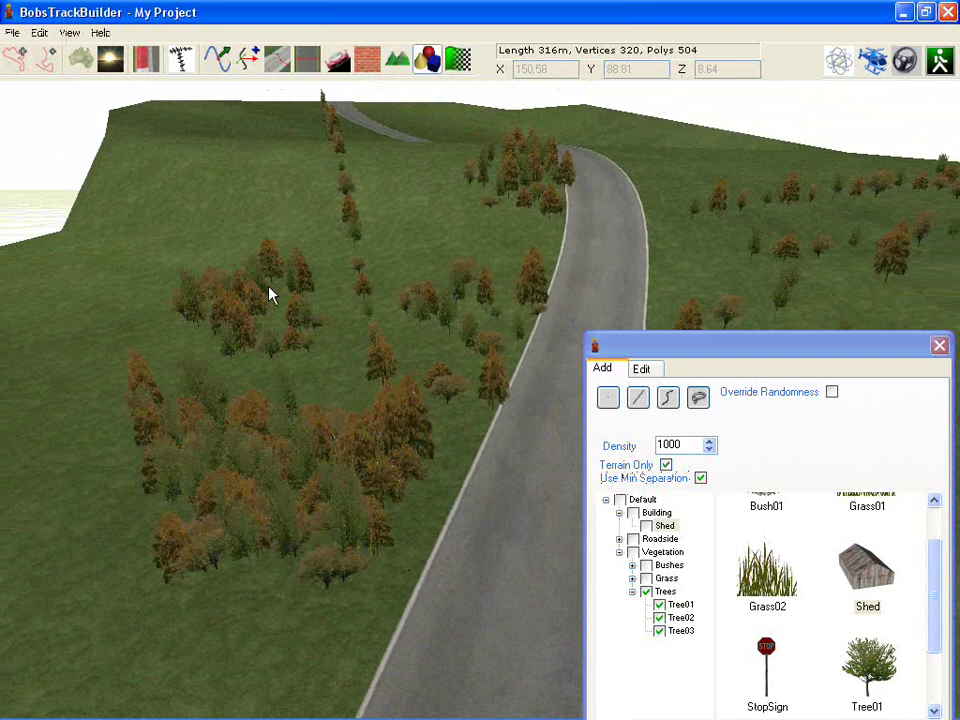
Fill three more overlapping lasso areas with trees around the sparser group behind the dense patch.
drag(155, 283, 294, 256)
drag(286, 399, 322, 261)
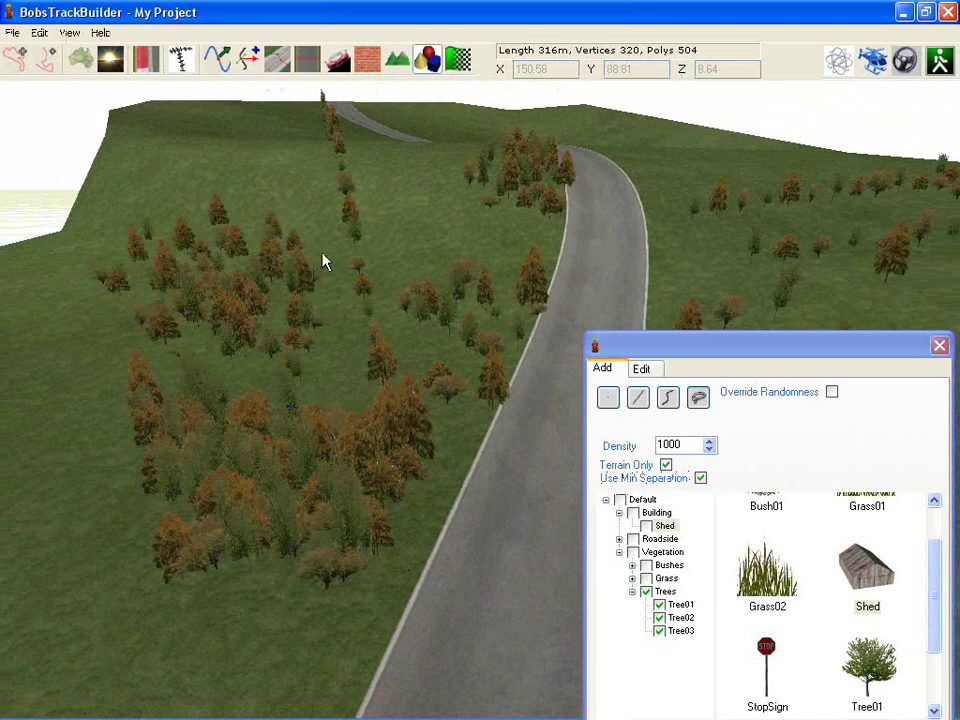
drag(323, 343, 272, 228)
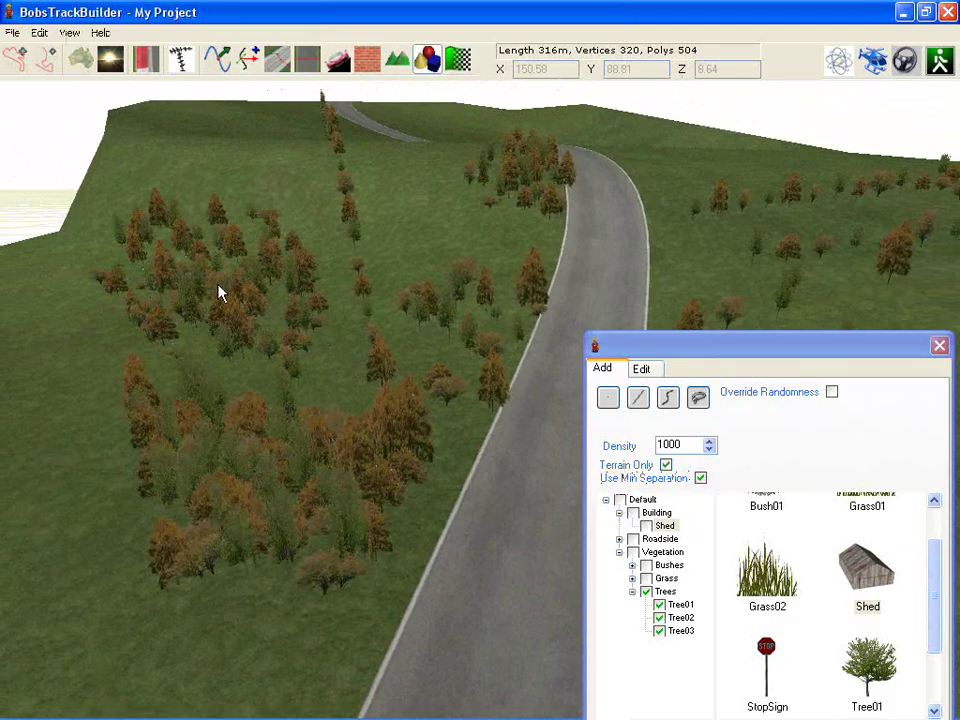
Turn off Terrain Only and fill a lasso area spanning the near grass verge and the road with trees.
mouse_move(218, 284)
middle_down()
mouse_move(291, 474)
mouse_move(374, 485)
mouse_move(349, 525)
middle_up()
scroll(349, 534, down, 8)
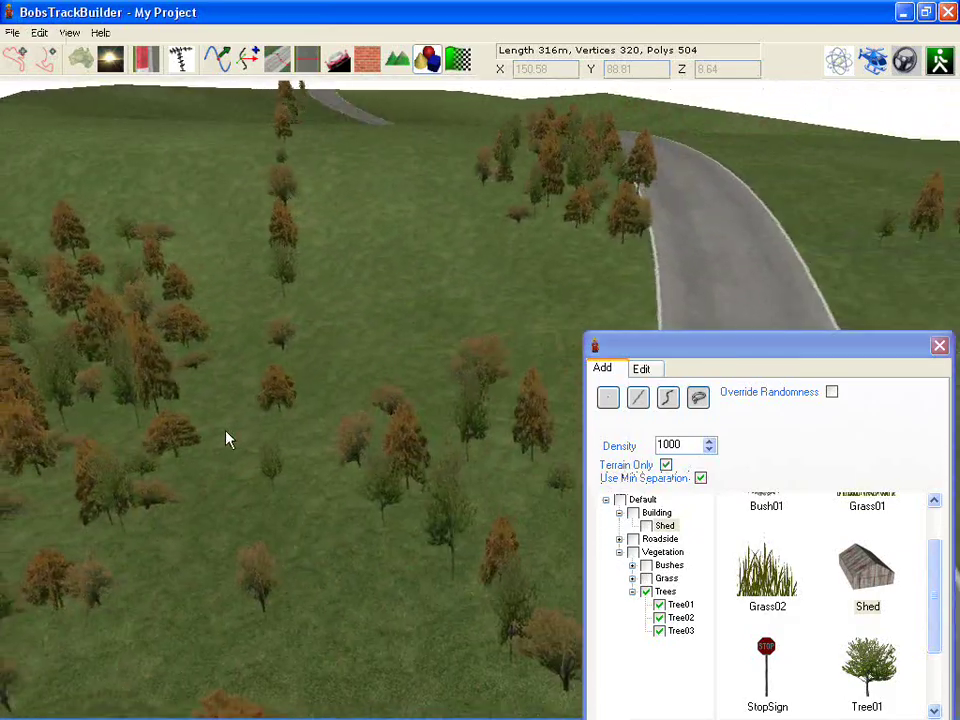
middle_drag(226, 432, 220, 241)
scroll(330, 350, down, 2)
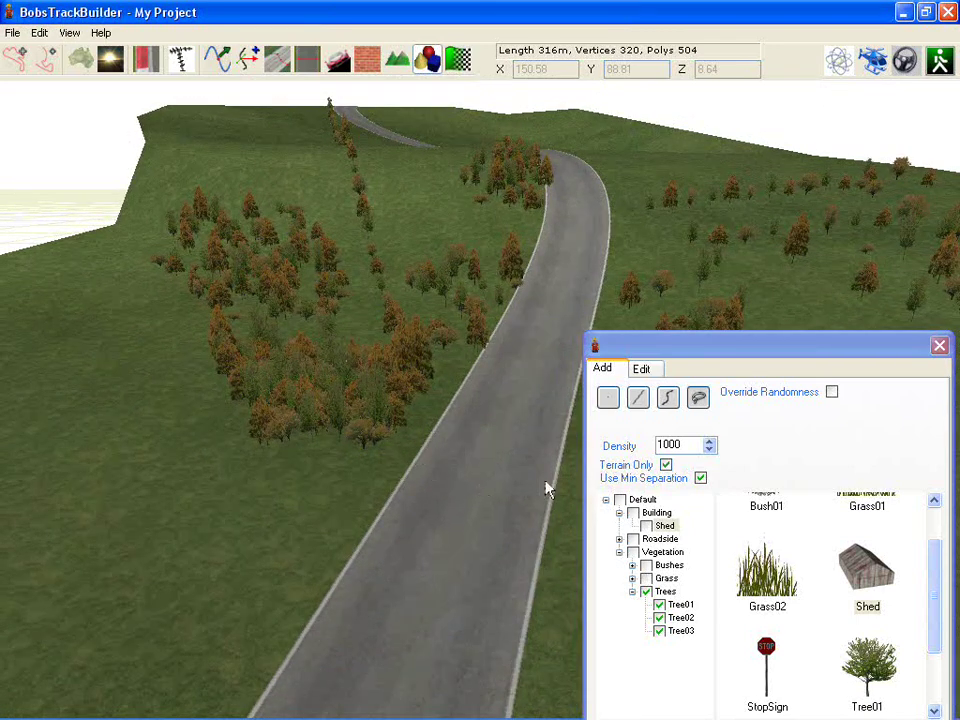
click(661, 478)
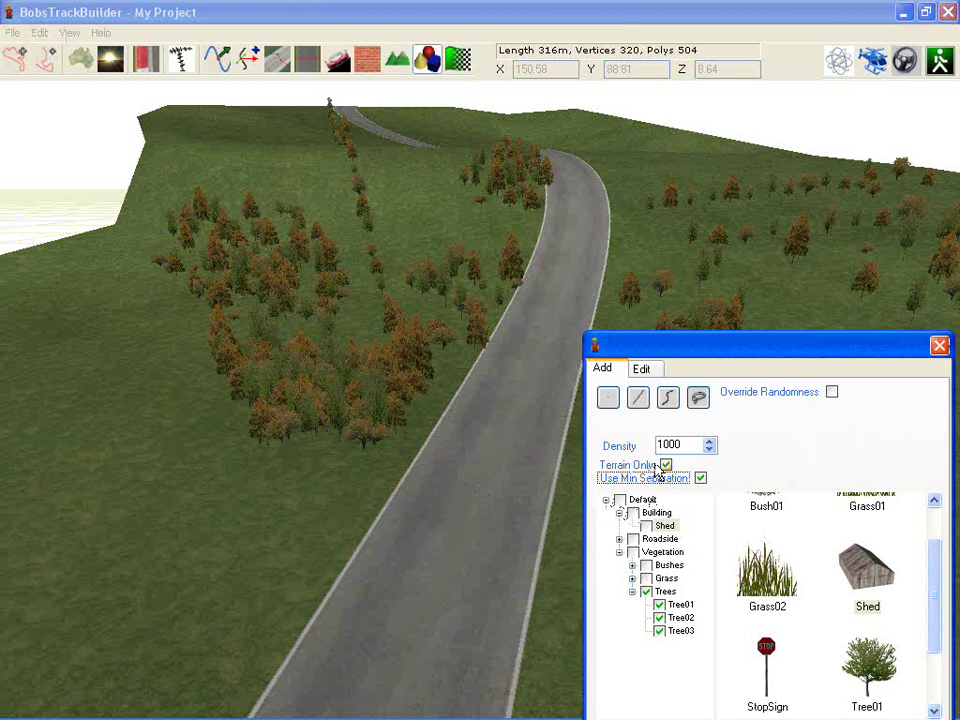
click(418, 512)
click(622, 466)
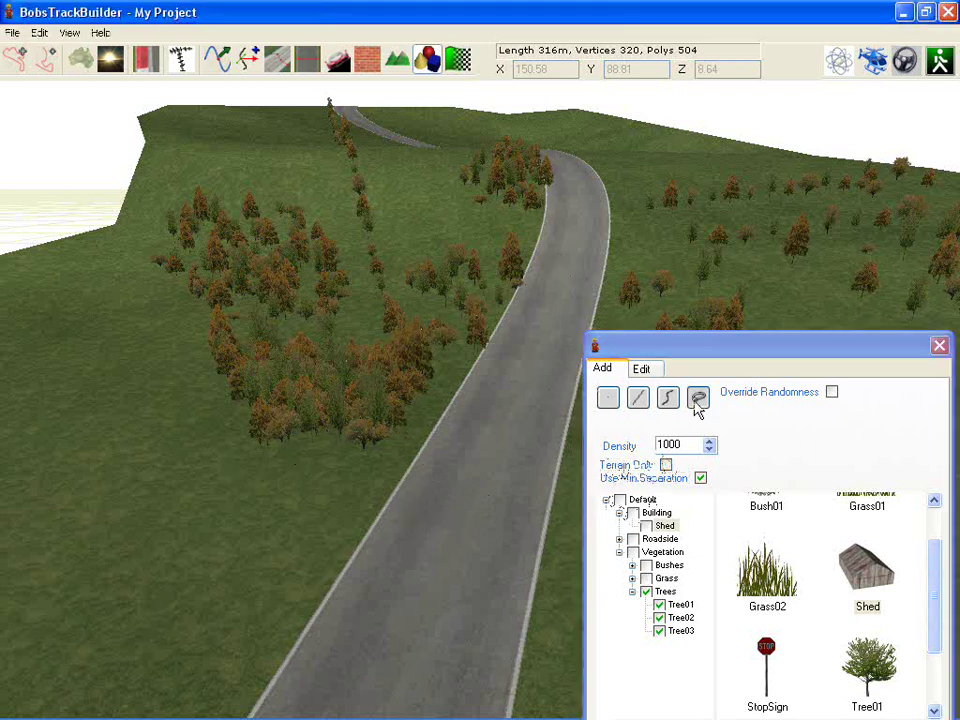
drag(202, 526, 490, 580)
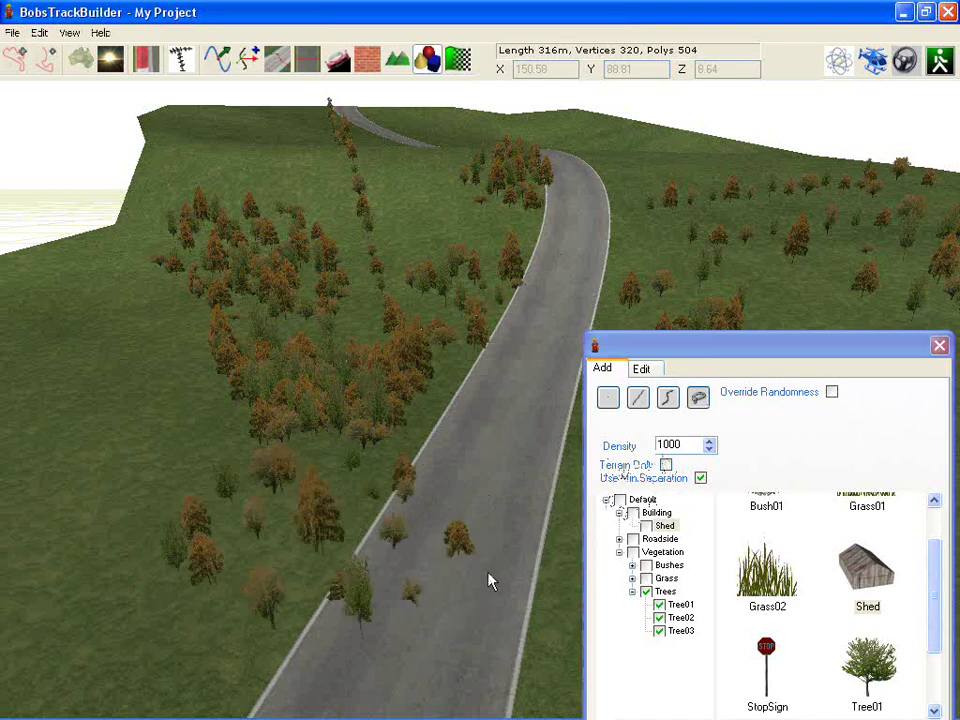
Select only Grass as the object type and draw a freehand curve of it on the road with a separation of 0.50.
right_drag(441, 503, 429, 553)
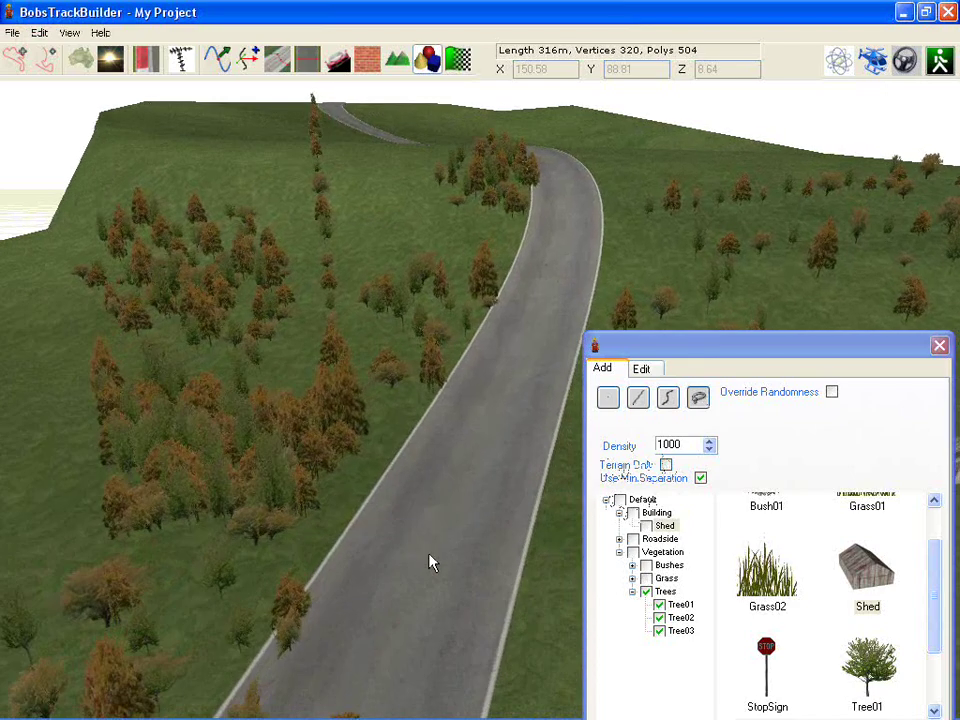
scroll(433, 533, up, 2)
scroll(433, 541, up, 6)
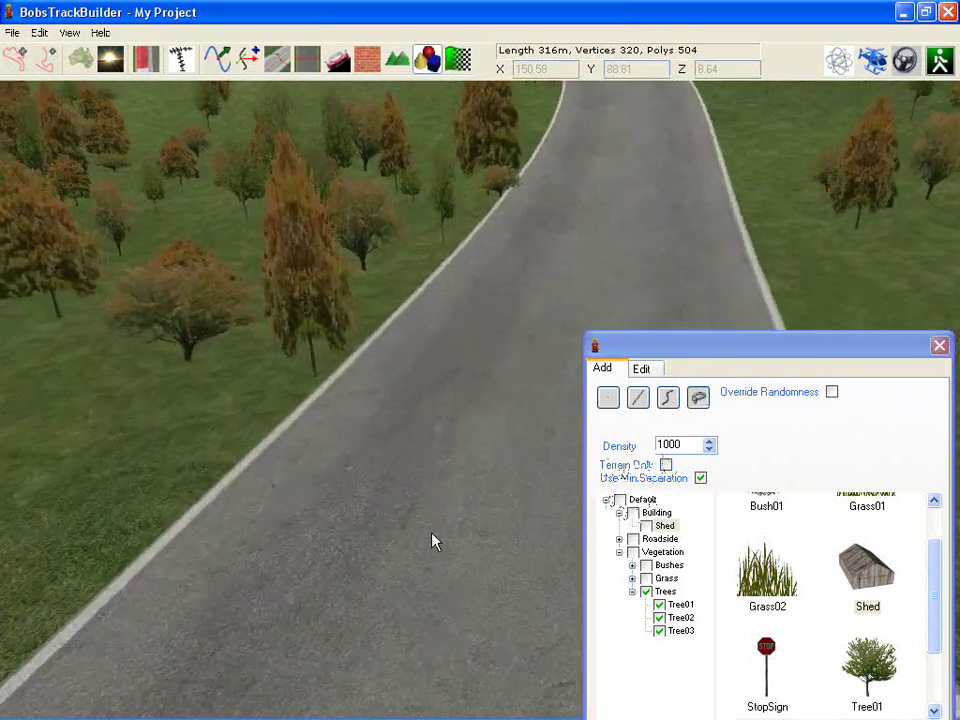
click(646, 591)
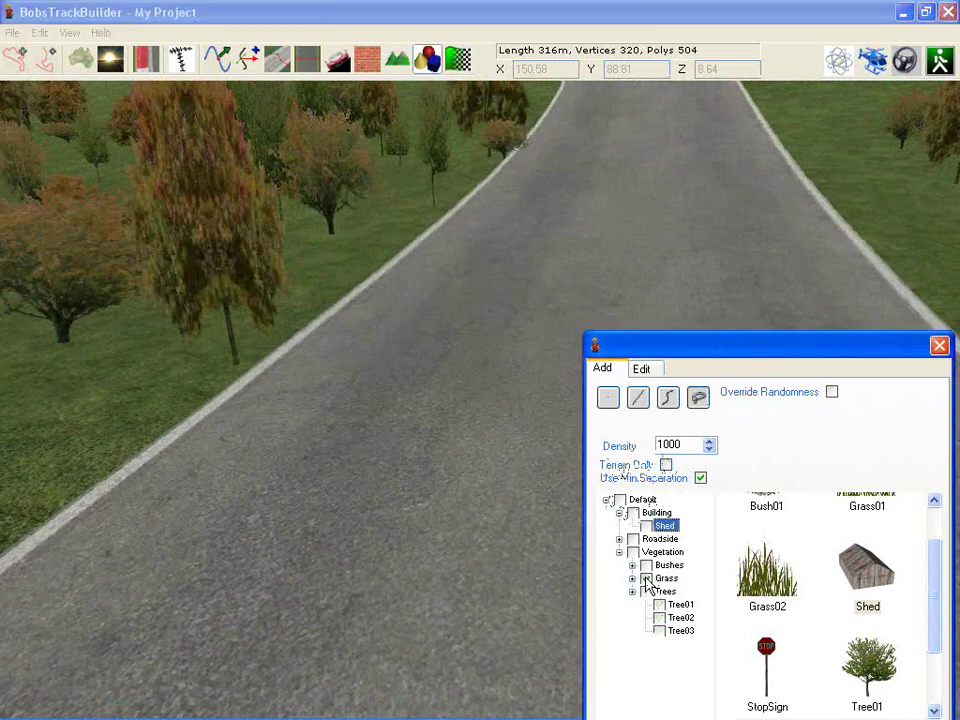
click(668, 399)
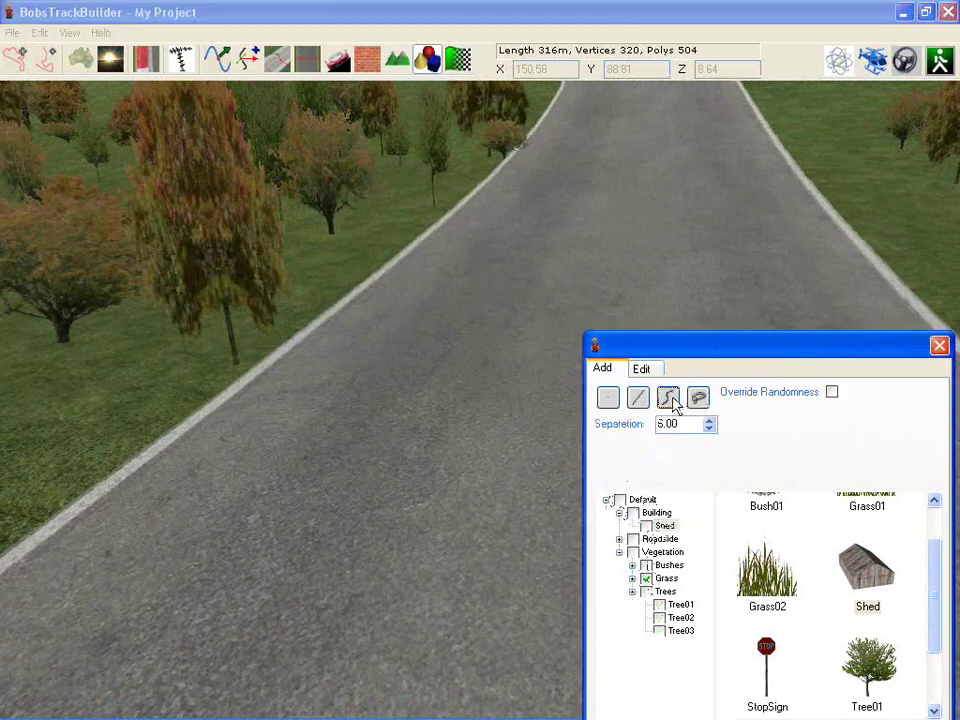
double_click(667, 424)
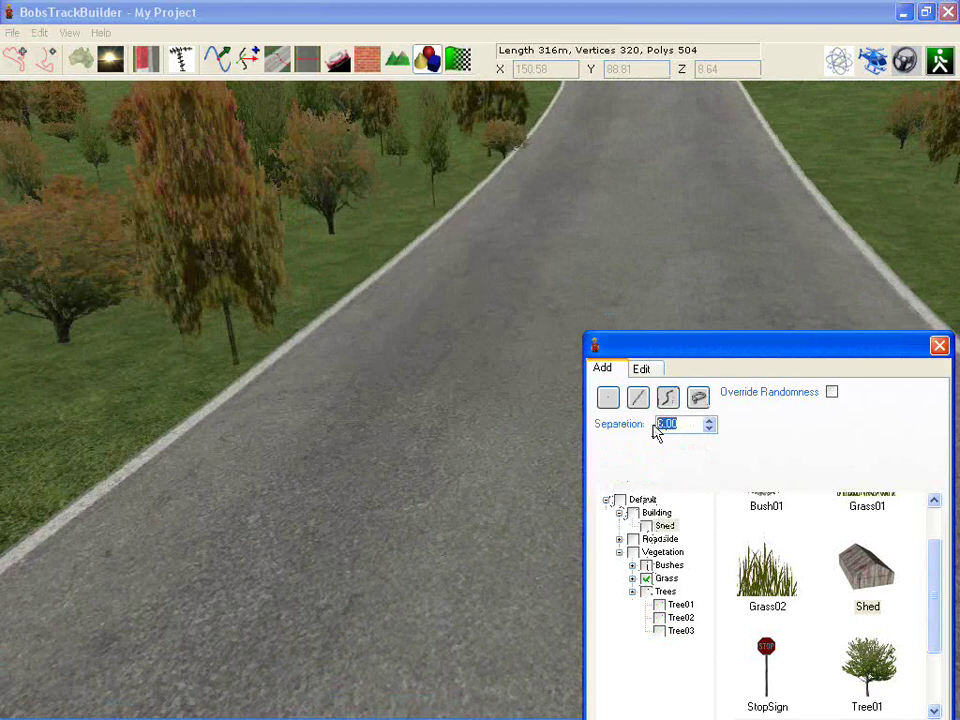
key(BackSpace)
text(.5)
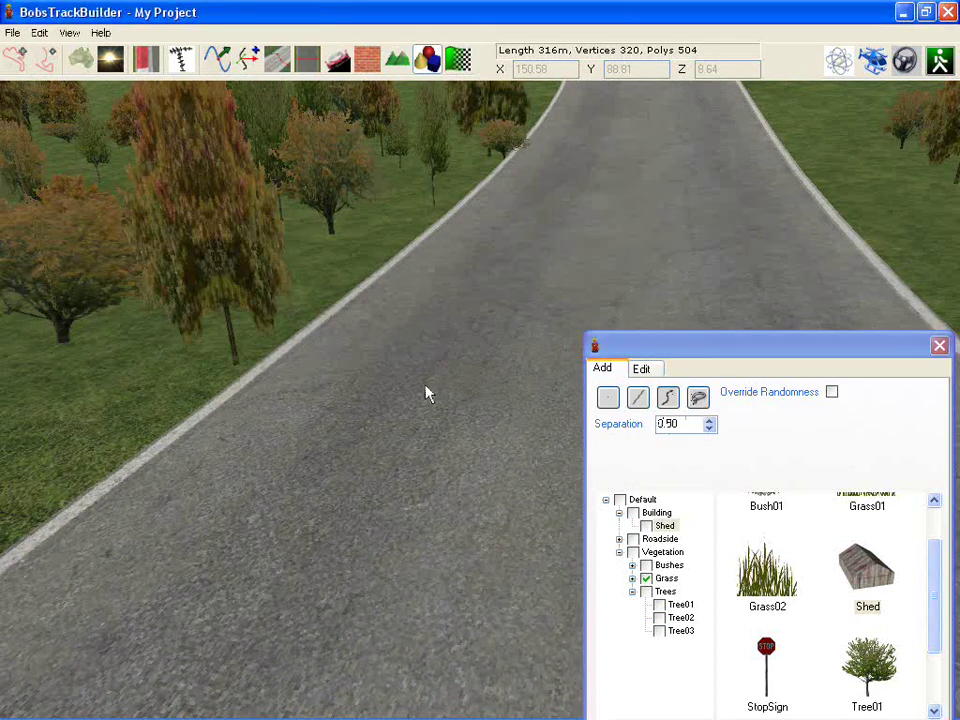
click(347, 396)
mouse_move(425, 308)
mouse_down()
mouse_move(501, 270)
mouse_move(394, 377)
mouse_move(452, 369)
mouse_move(538, 286)
mouse_move(488, 403)
mouse_up()
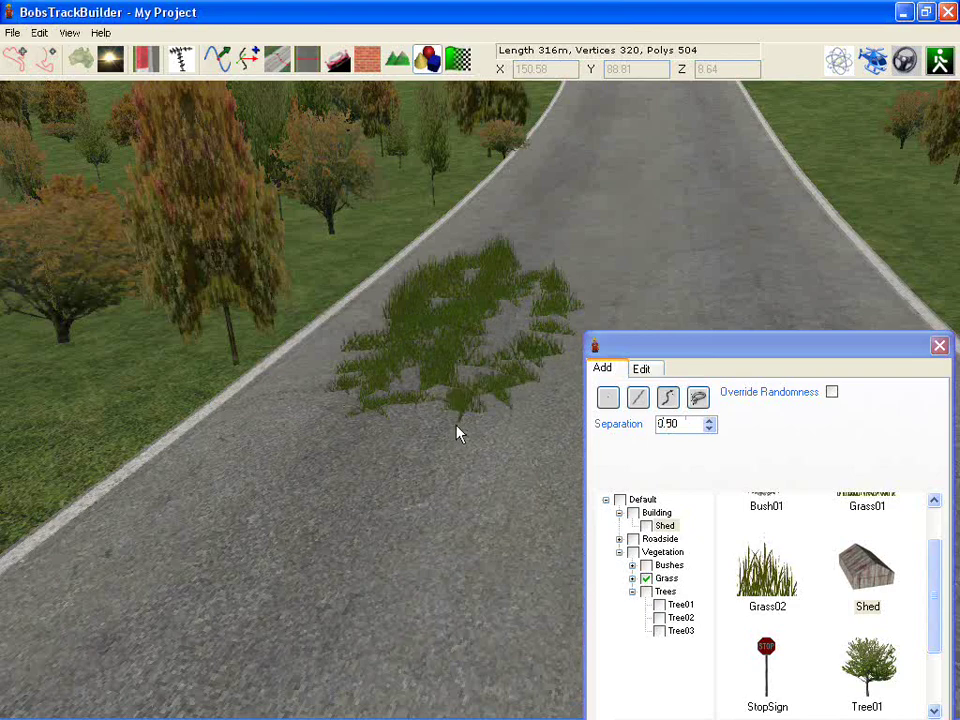
Choose straight-line placement, turn on Override Randomness and widen the object window to show all the scale and rotation values.
scroll(454, 425, down, 8)
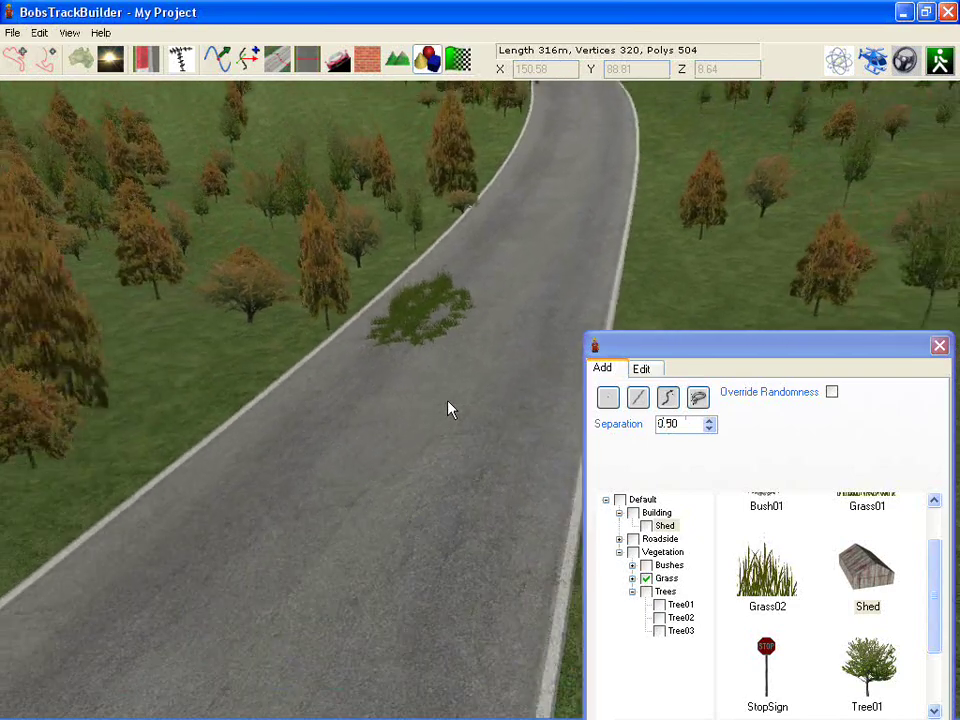
scroll(448, 402, down, 2)
scroll(448, 402, down, 3)
middle_drag(167, 396, 347, 389)
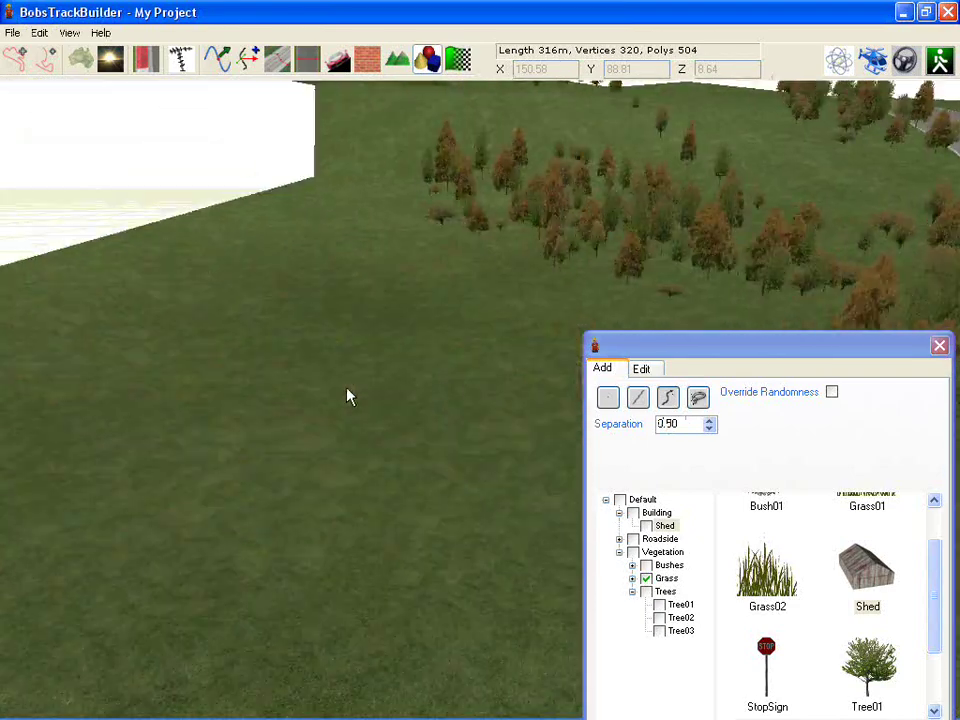
right_drag(347, 397, 396, 401)
click(638, 397)
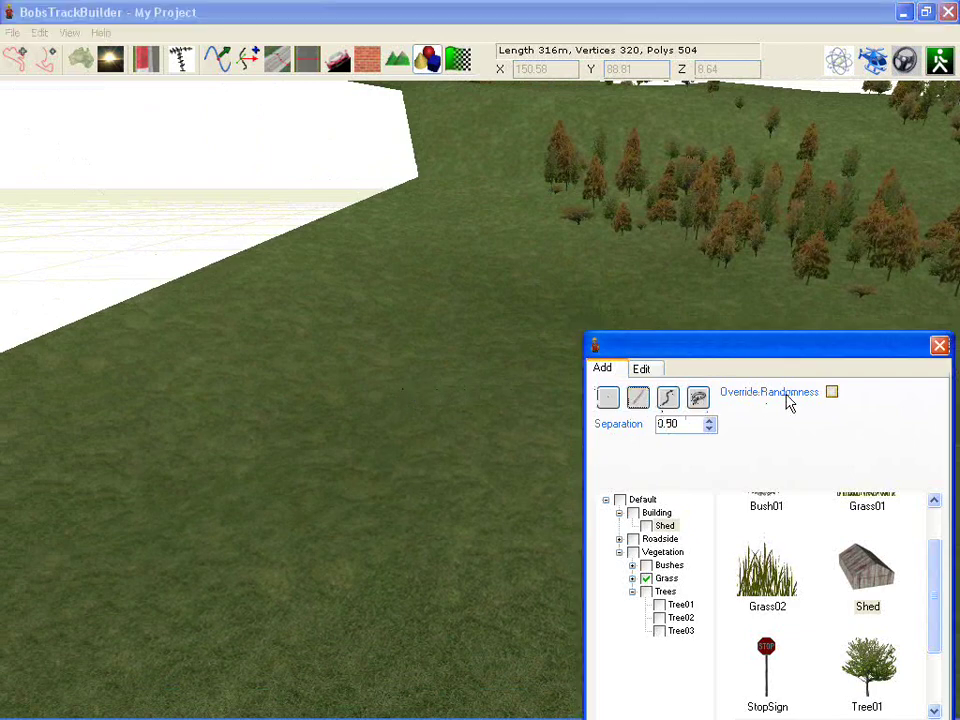
click(788, 396)
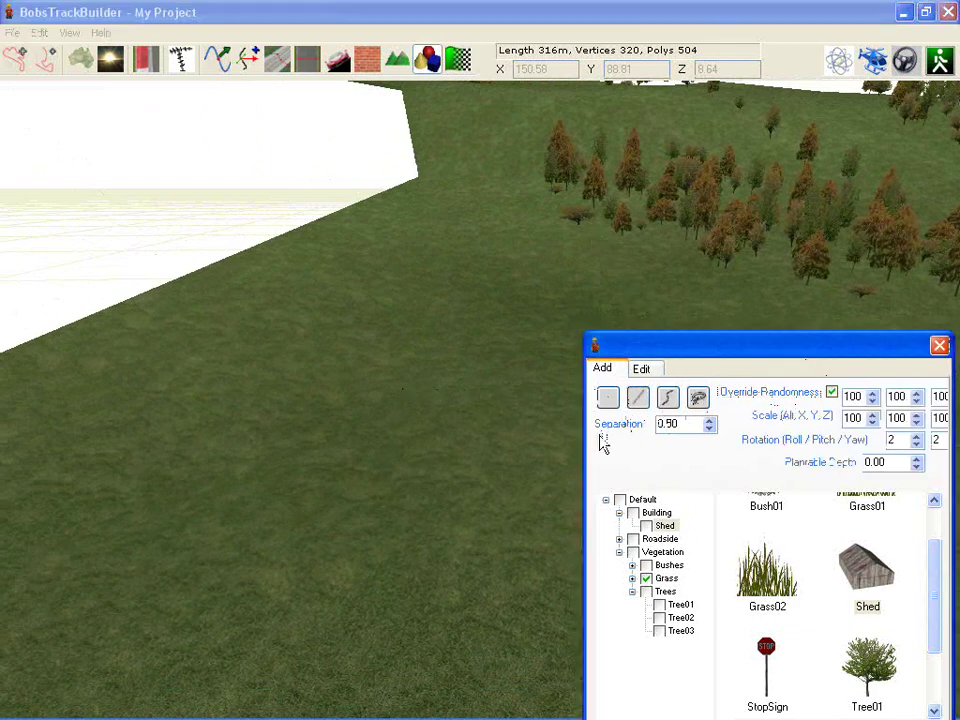
drag(587, 440, 510, 441)
Restrict the object selection to Tree01 only and choose freehand curve placement.
right_drag(399, 332, 479, 326)
click(577, 593)
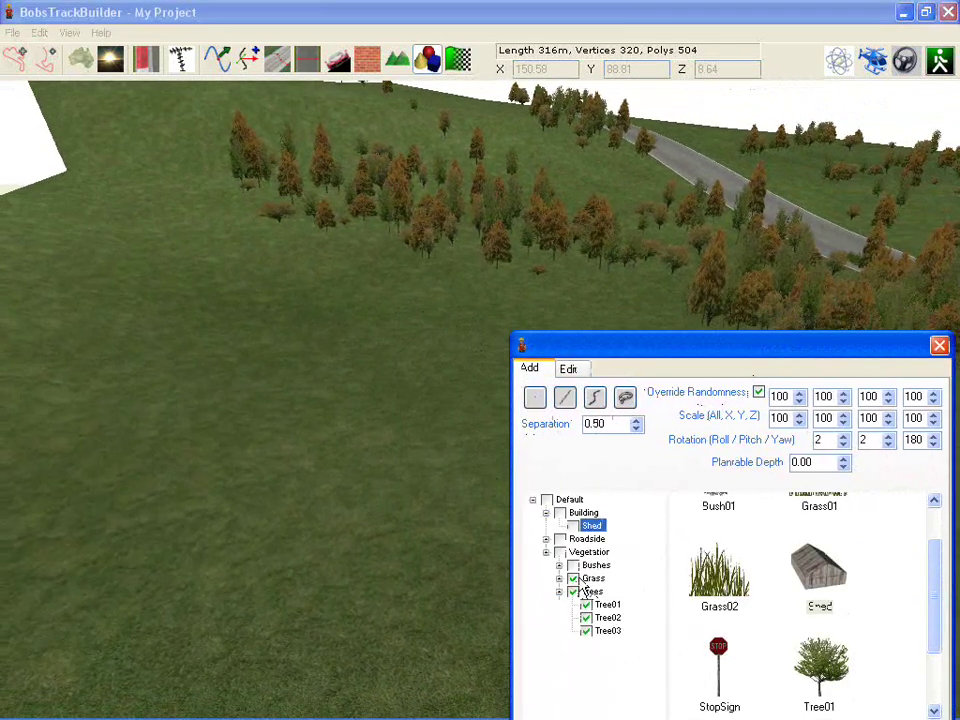
click(584, 603)
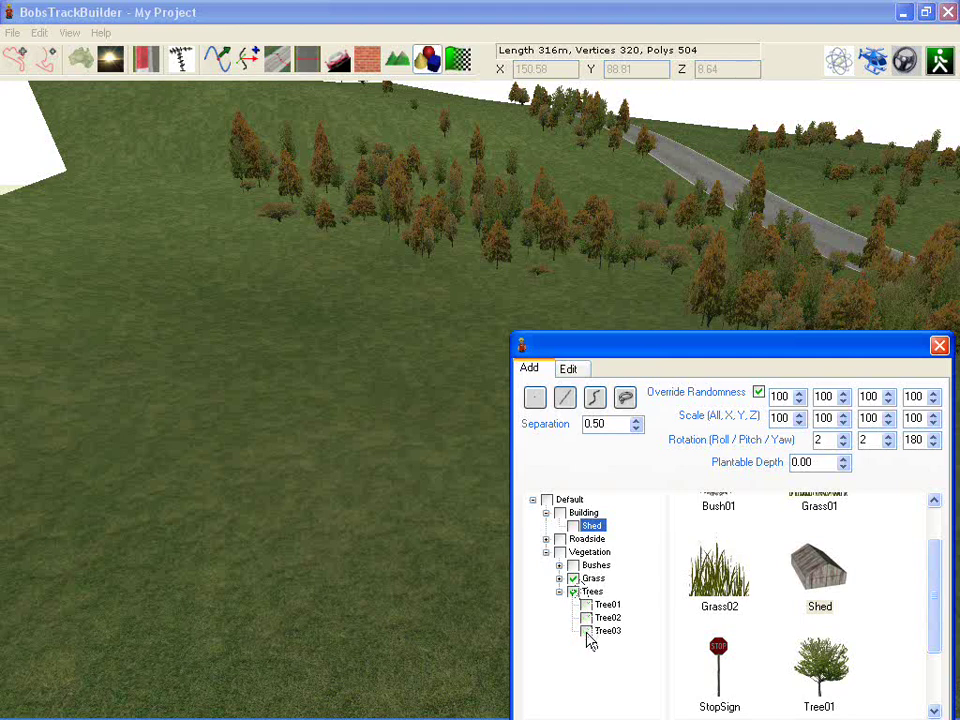
click(574, 592)
click(577, 580)
click(593, 398)
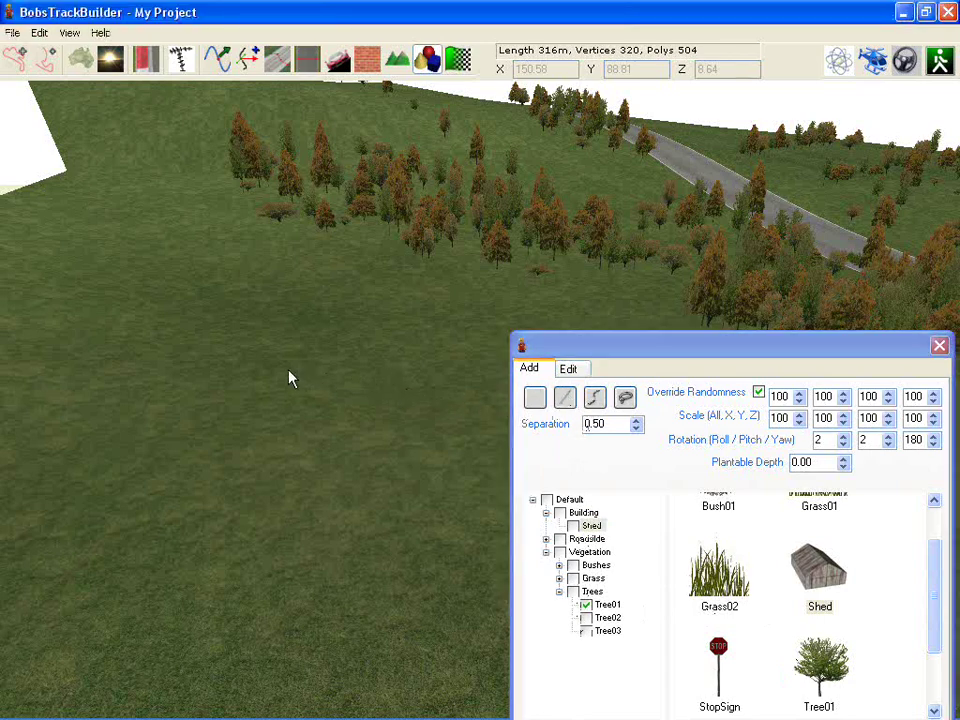
Set the roll, pitch and yaw rotation to 0 and draw a long curved row of Tree01 across the open grass.
mouse_move(336, 369)
right_down()
mouse_move(315, 390)
mouse_move(336, 383)
right_up()
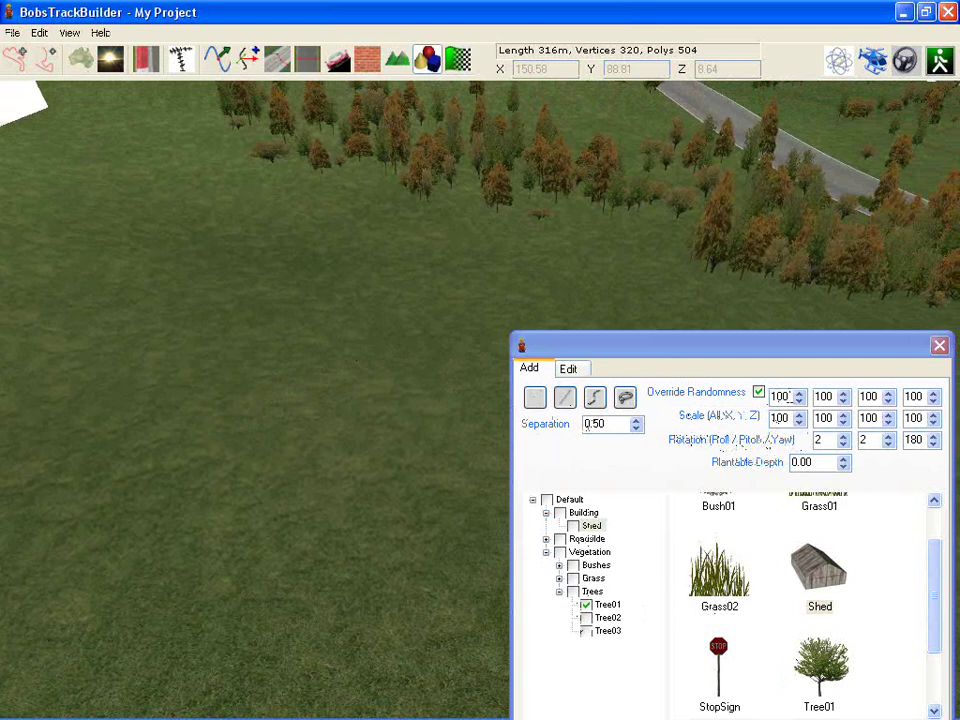
click(781, 398)
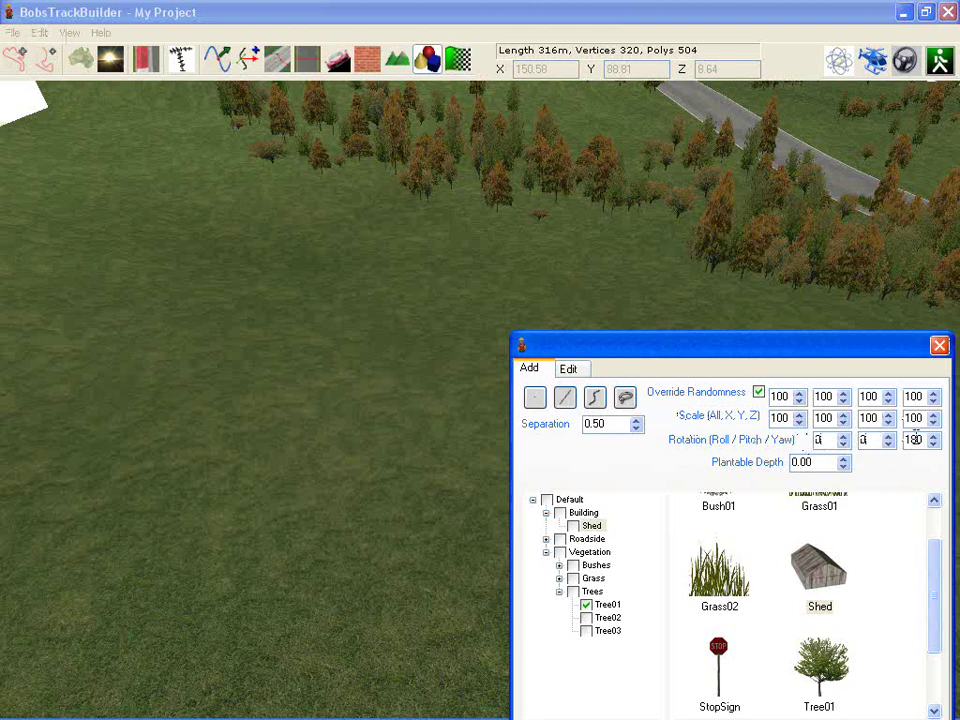
drag(915, 438, 892, 437)
text(90)
click(127, 311)
drag(62, 266, 501, 266)
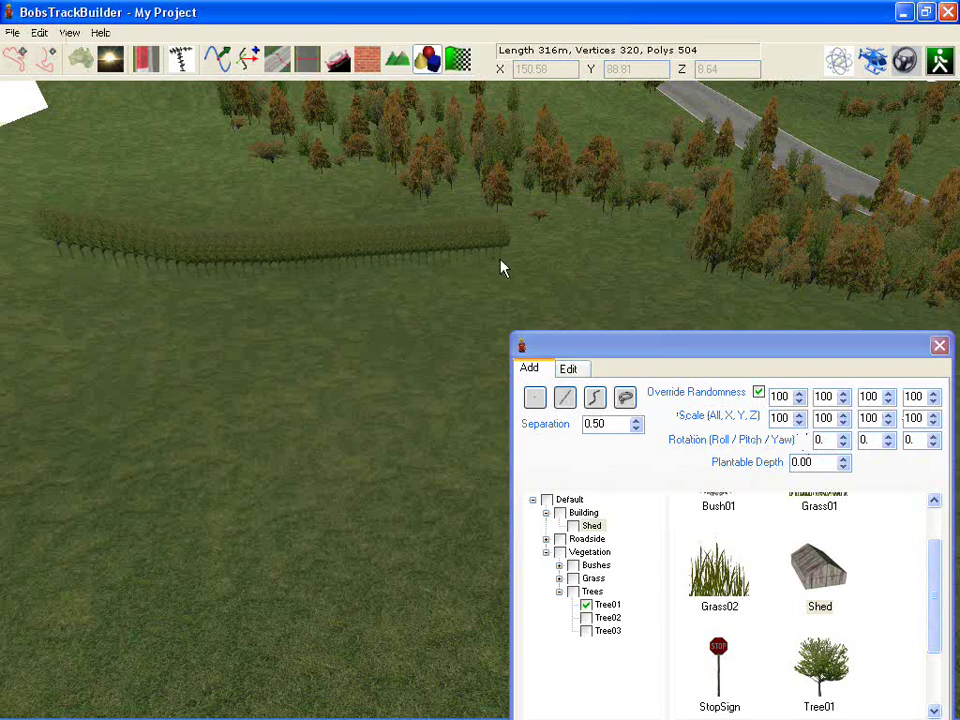
Set the separation to 5.00 and draw a second row of Tree01 in front of the tightly spaced row.
click(606, 423)
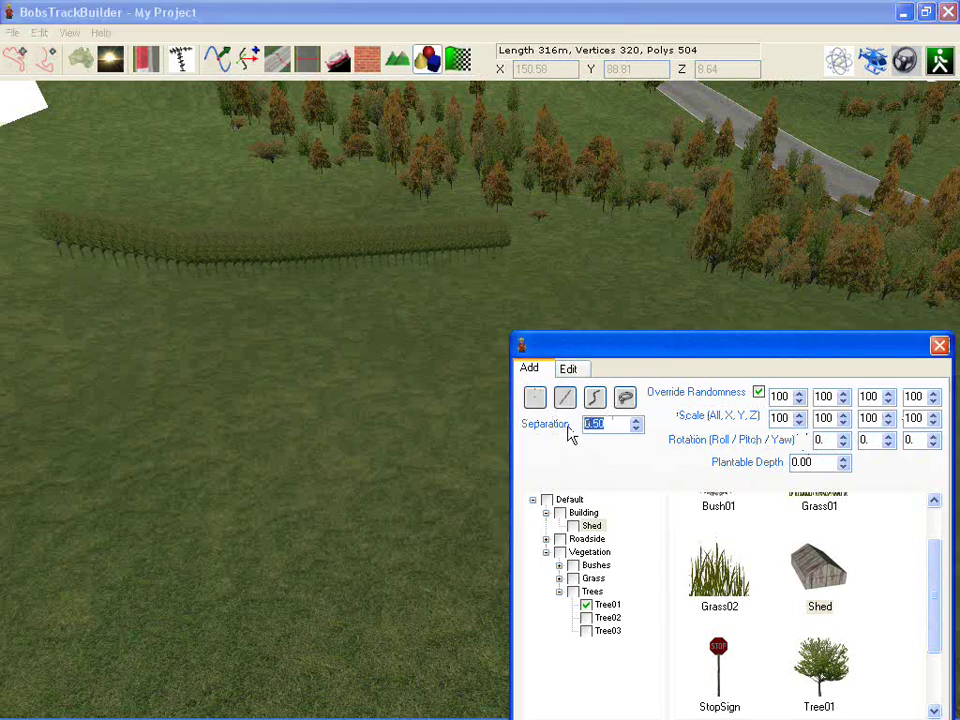
text(5.)
drag(32, 268, 624, 311)
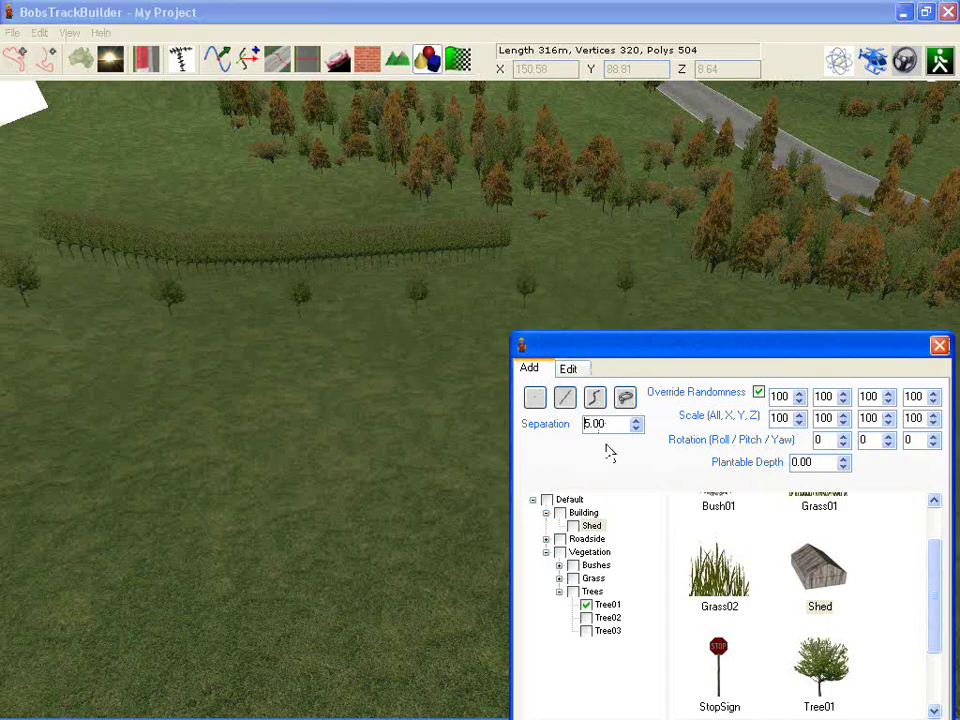
Set the upper Y scale limit to 400 and draw another row of Tree01 in front of the two existing rows.
right_drag(415, 396, 406, 358)
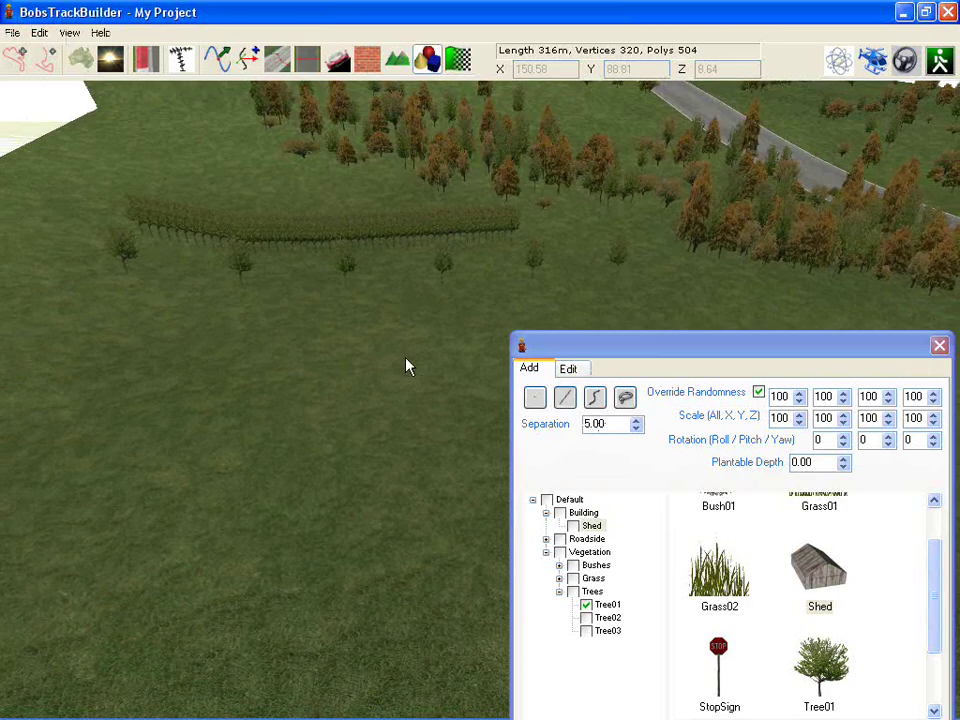
middle_drag(324, 325, 187, 349)
right_drag(186, 357, 320, 353)
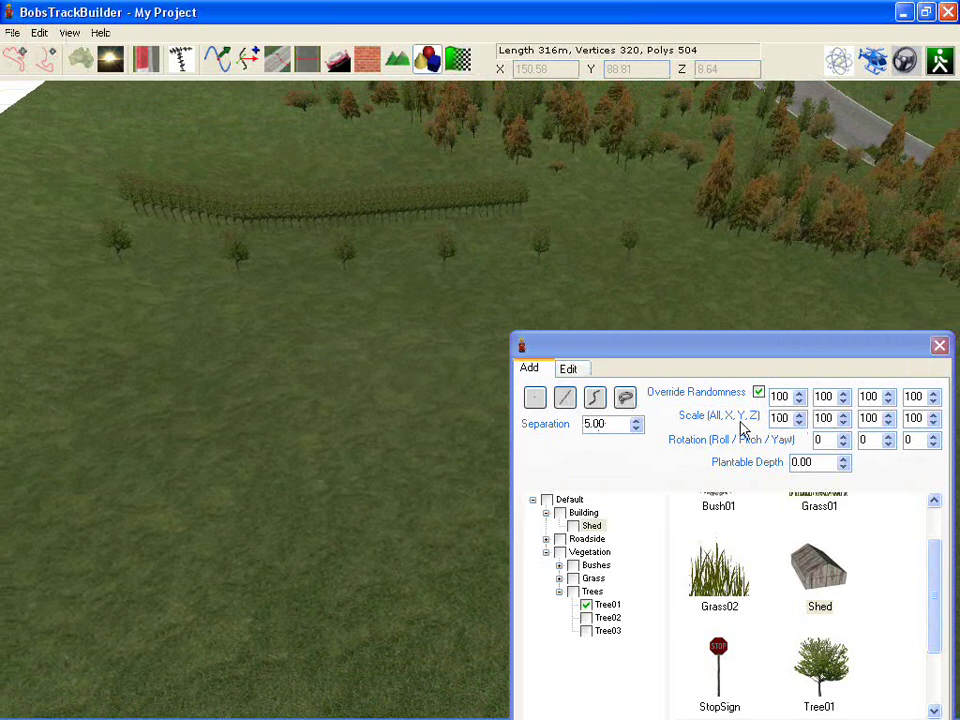
click(860, 418)
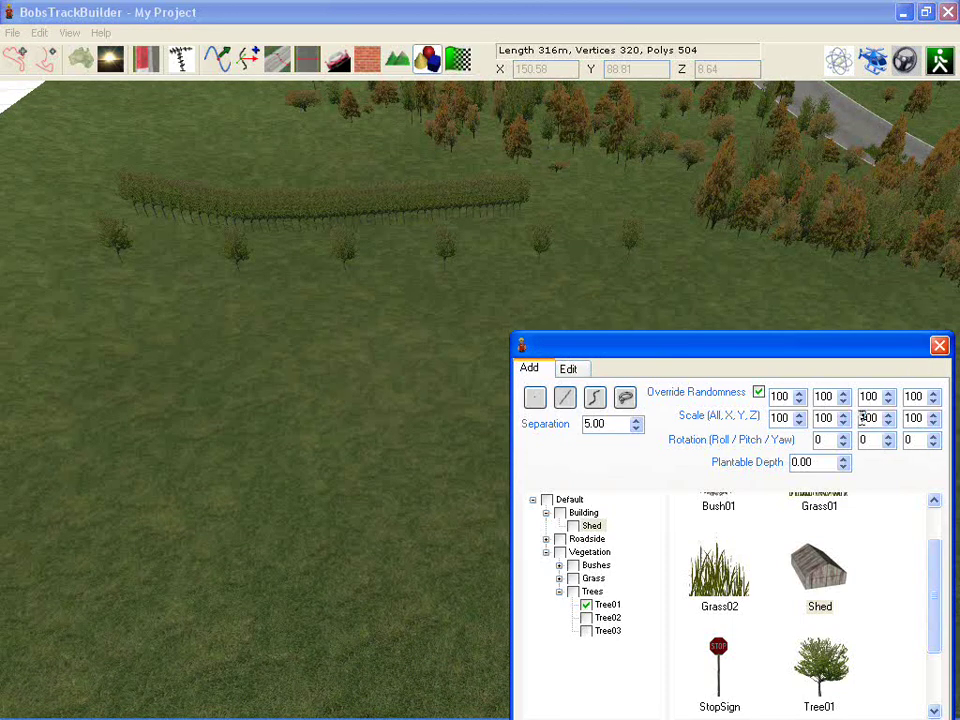
click(277, 302)
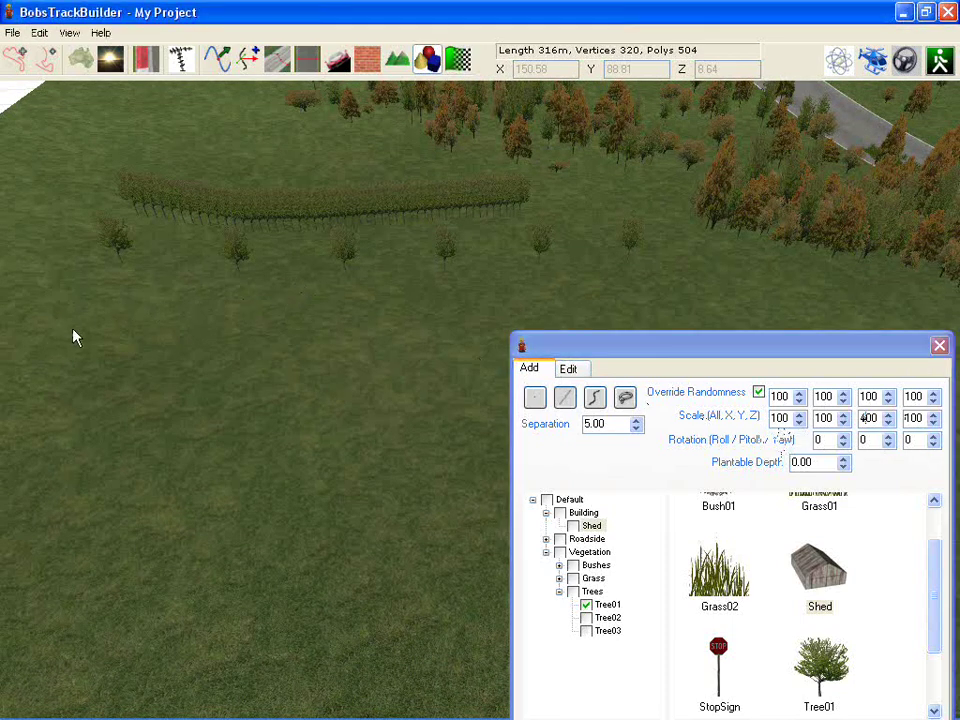
drag(100, 328, 650, 310)
Set the lower Y scale limit to 300 and draw a further row of Tree01 in front of the randomly scaled trees.
right_drag(444, 282, 345, 294)
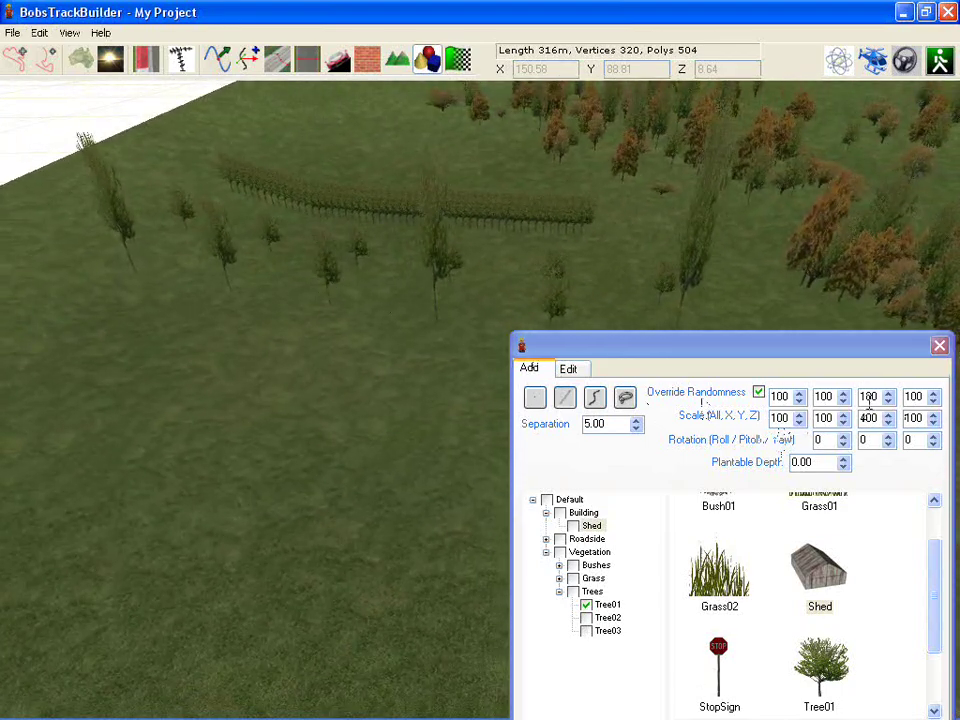
click(857, 396)
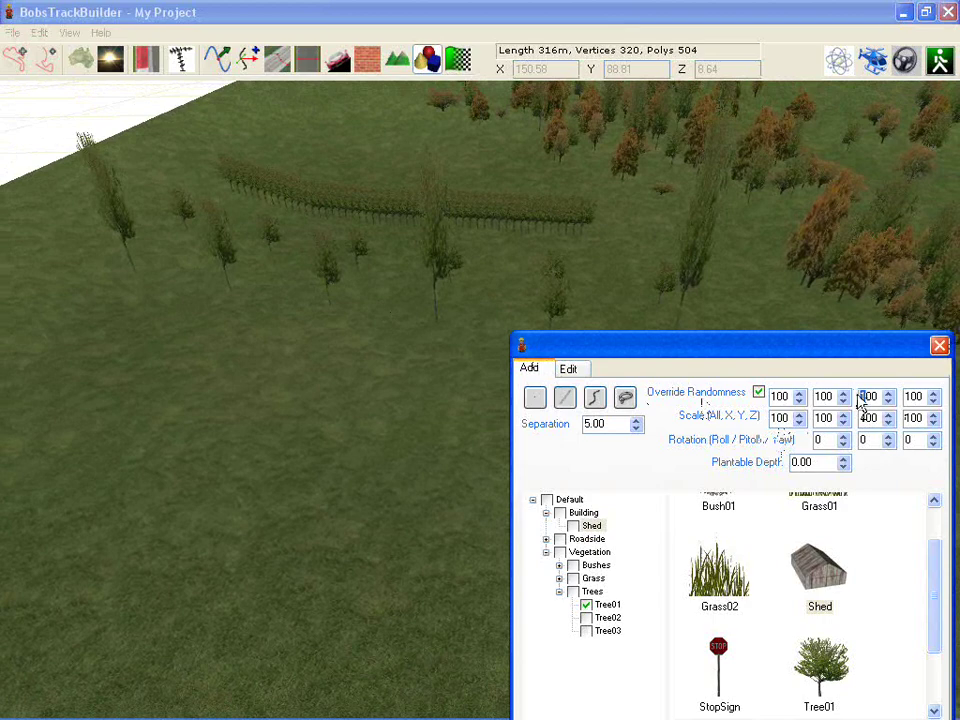
click(378, 364)
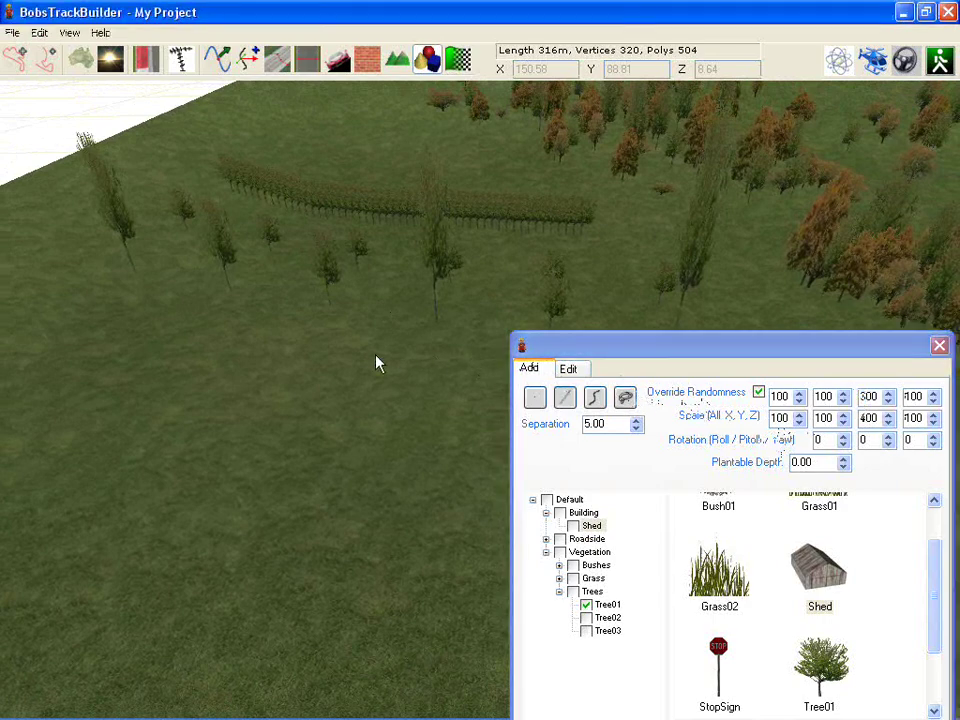
click(88, 315)
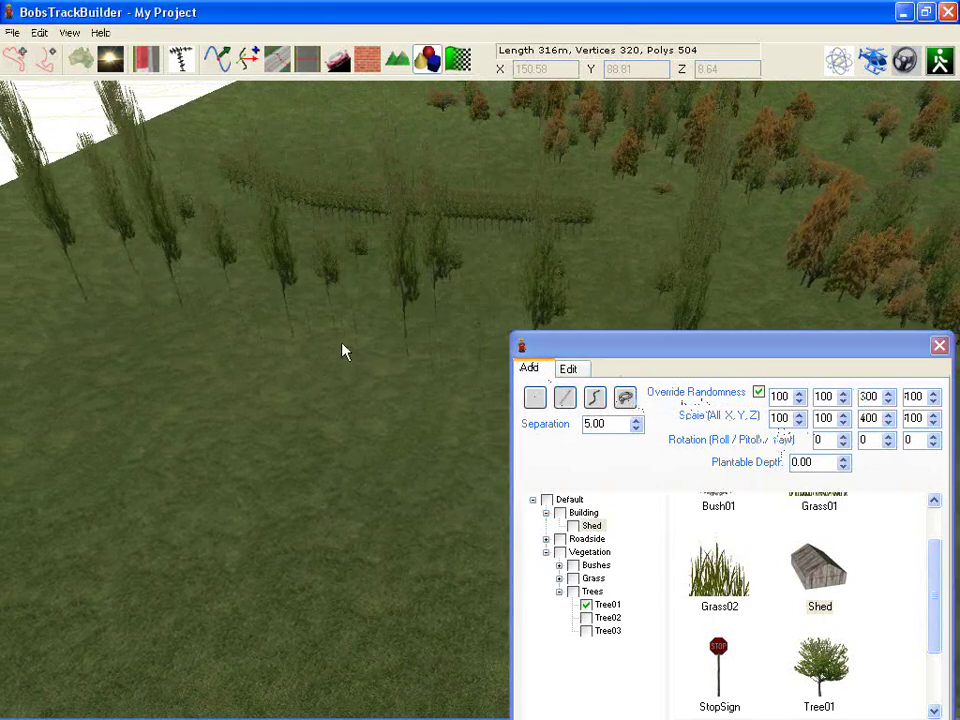
middle_drag(342, 345, 246, 342)
right_drag(248, 350, 360, 273)
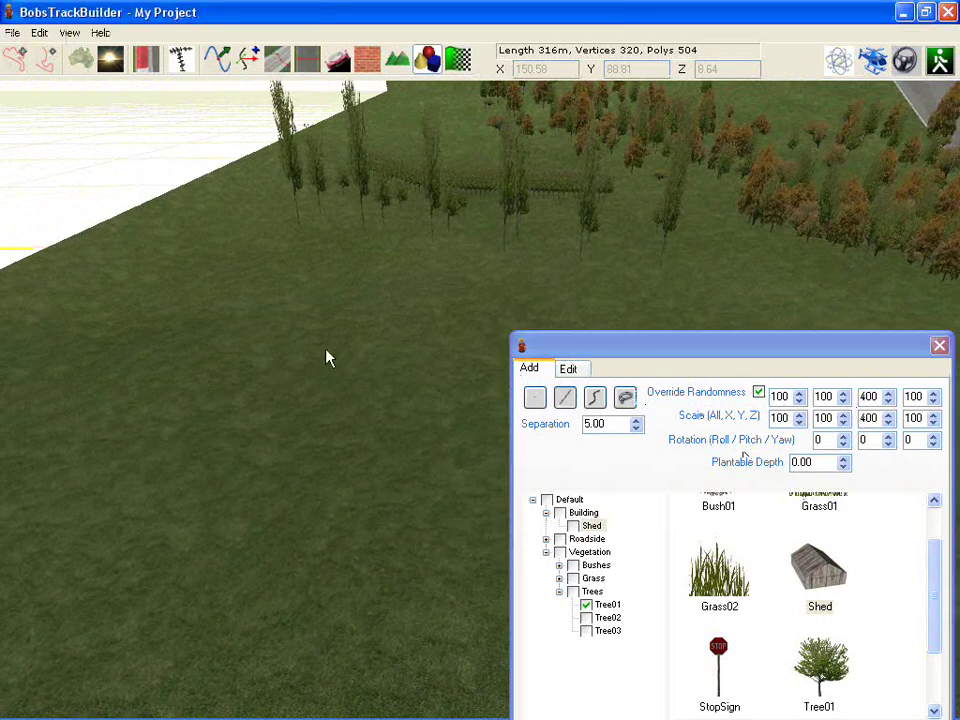
Draw a row of Tree01 with both Y scale limits at 400 in front of the existing rows.
drag(268, 278, 791, 350)
right_drag(375, 258, 480, 250)
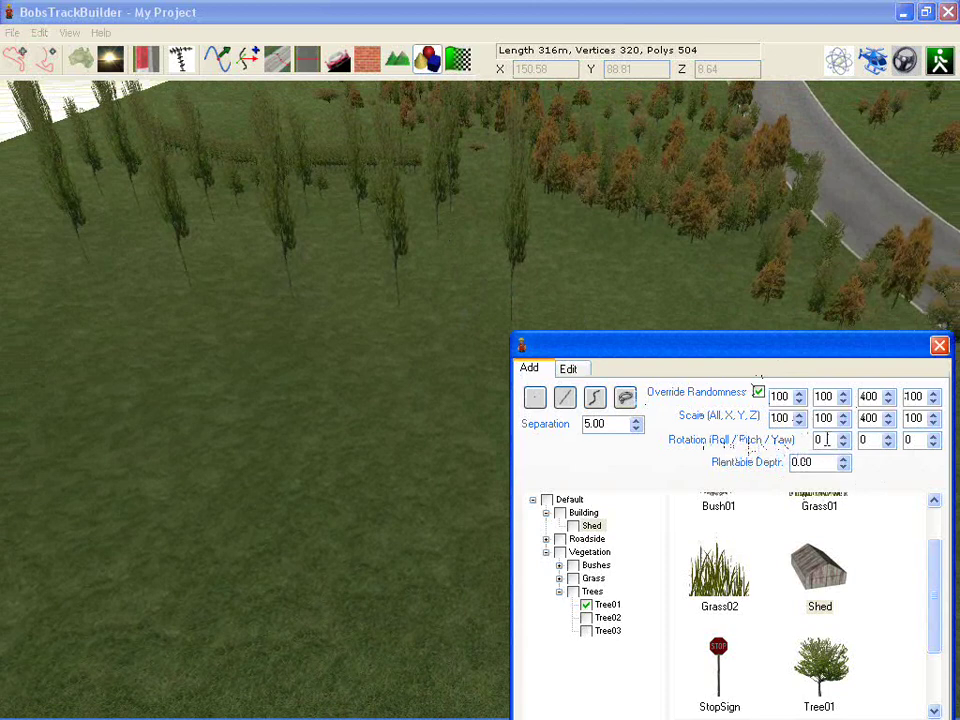
Set the roll and pitch rotation to 5 and draw another row of Tree01 in front of the tall trees.
drag(824, 440, 803, 438)
text(55)
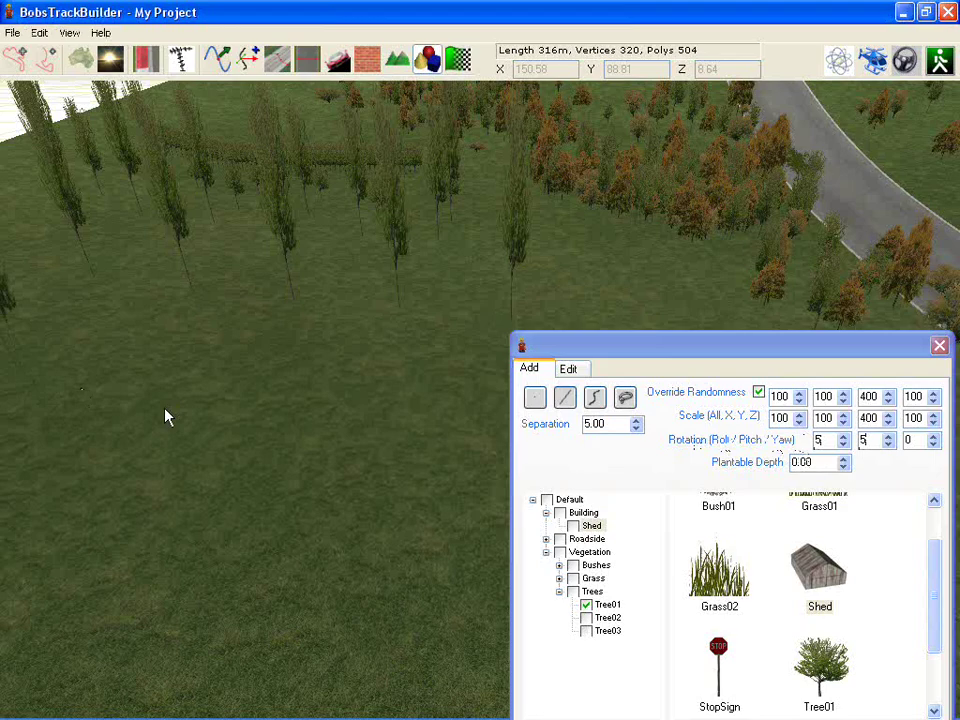
right_drag(396, 454, 163, 328)
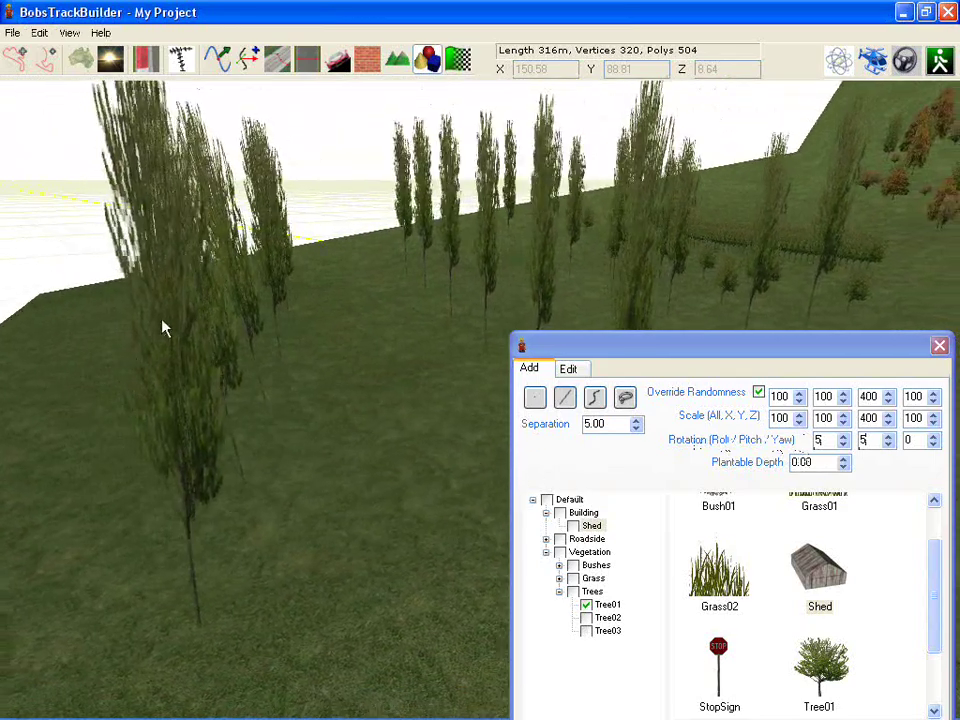
right_drag(222, 188, 458, 262)
Set the yaw rotation to 180 for the tree placement.
click(906, 475)
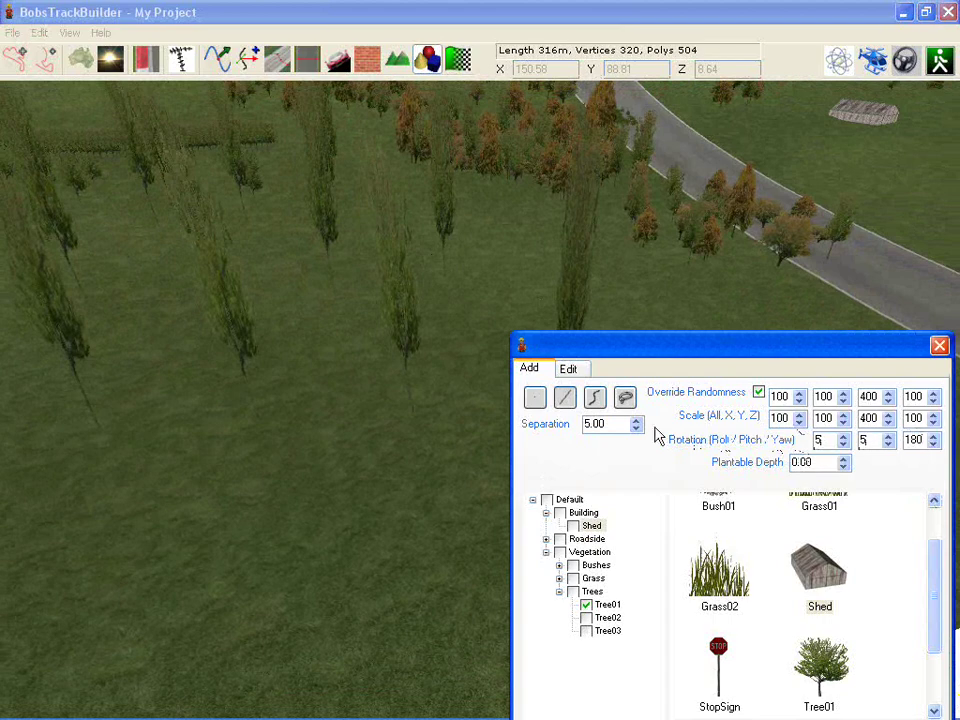
right_drag(500, 420, 474, 490)
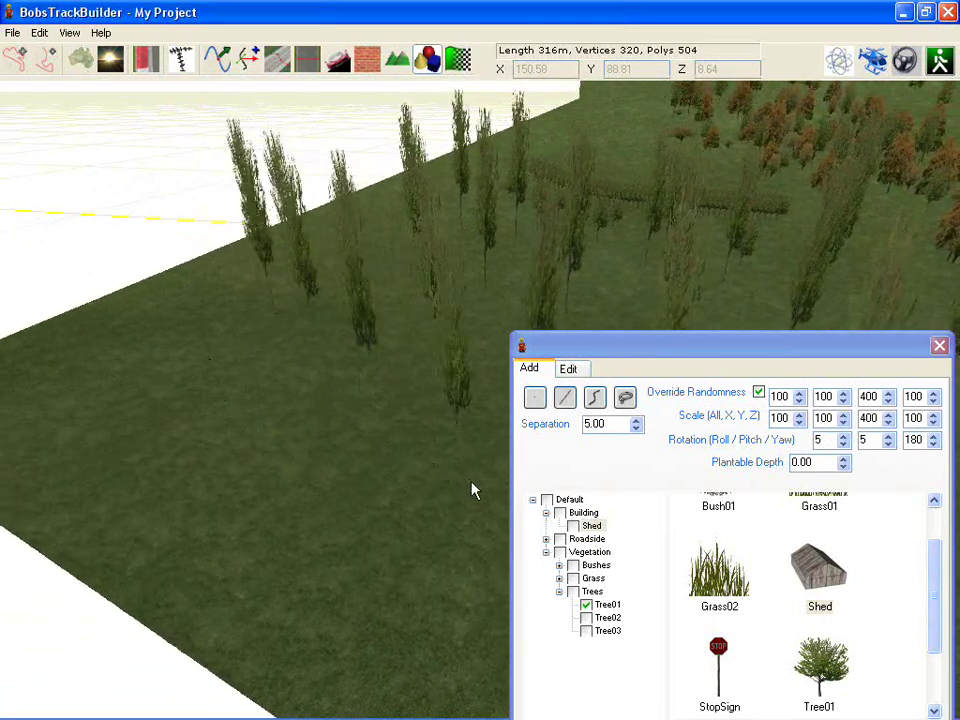
right_drag(366, 456, 375, 505)
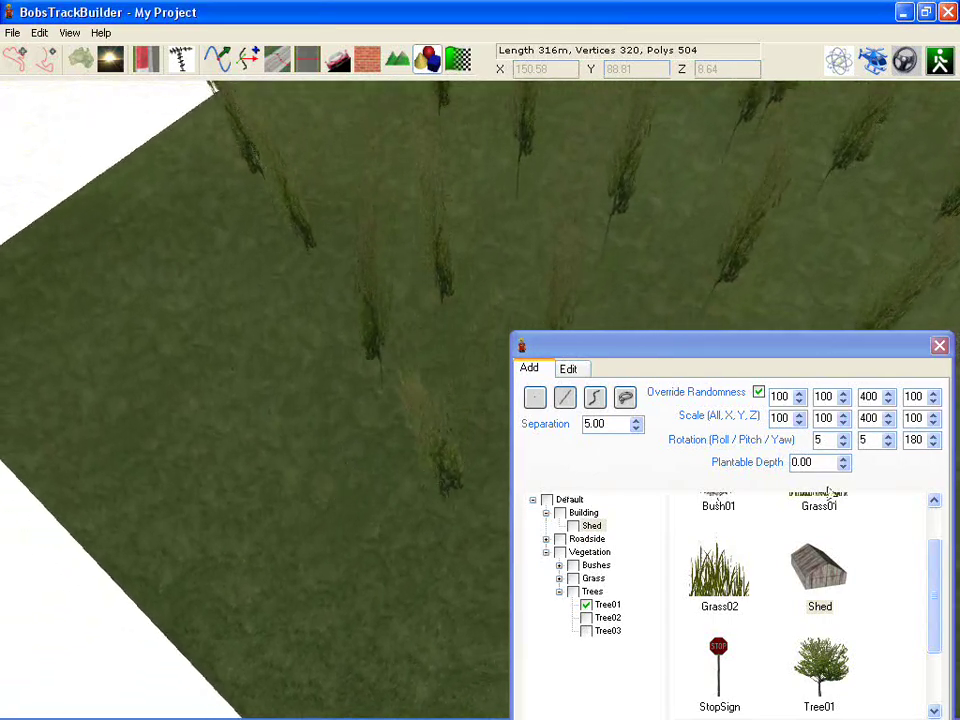
Reset the roll and pitch rotation to 0 and both Y scale limits to 100 for Tree01.
click(860, 440)
text(0)
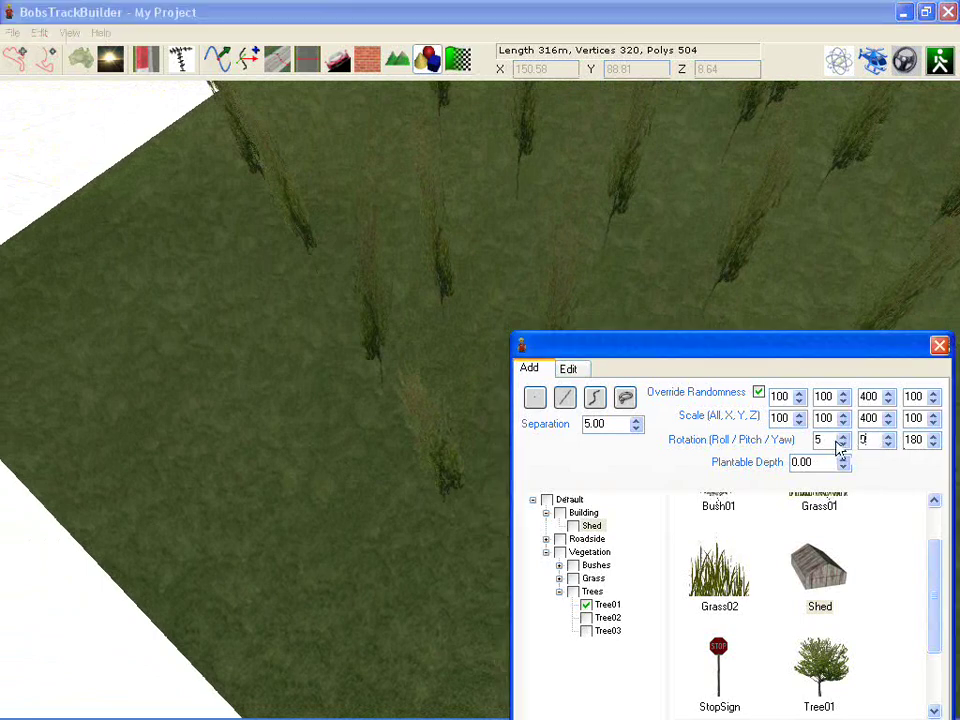
drag(826, 441, 801, 437)
text(0)
middle_drag(714, 206, 754, 129)
right_drag(754, 129, 500, 183)
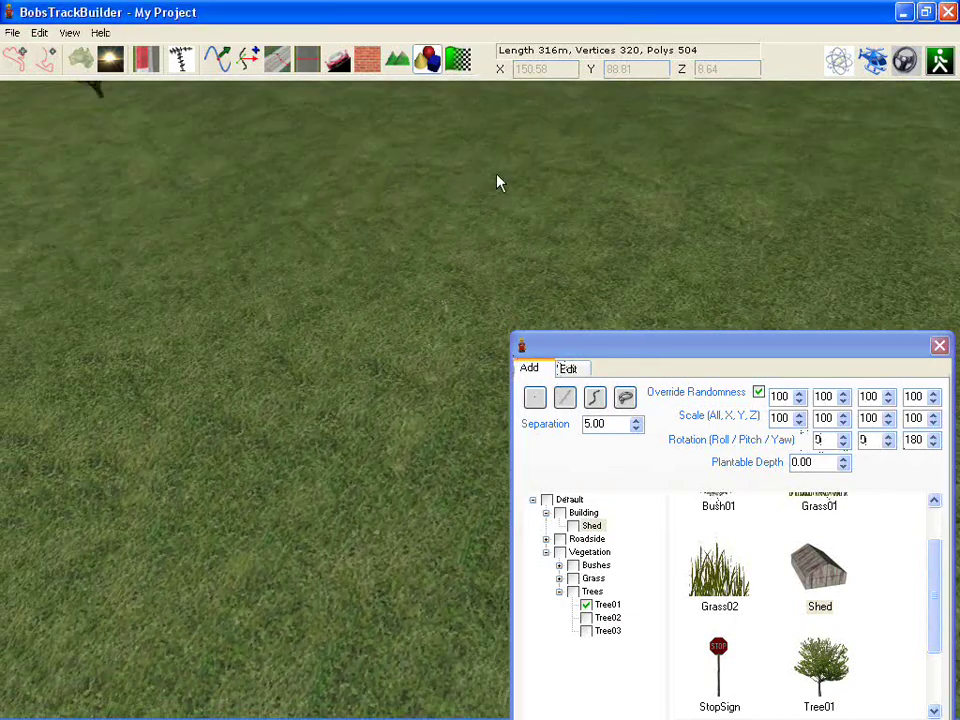
click(648, 361)
right_drag(315, 229, 918, 212)
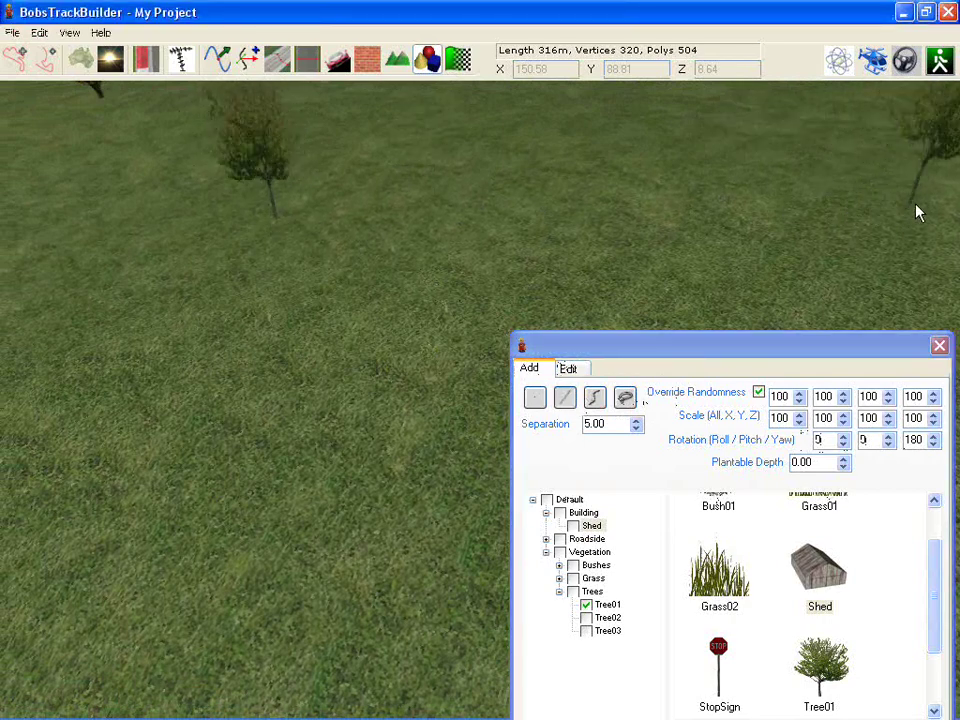
Set the separation to 1.00 and draw a straight row of Tree01 across the open grass.
click(655, 405)
drag(615, 424, 548, 424)
text(1)
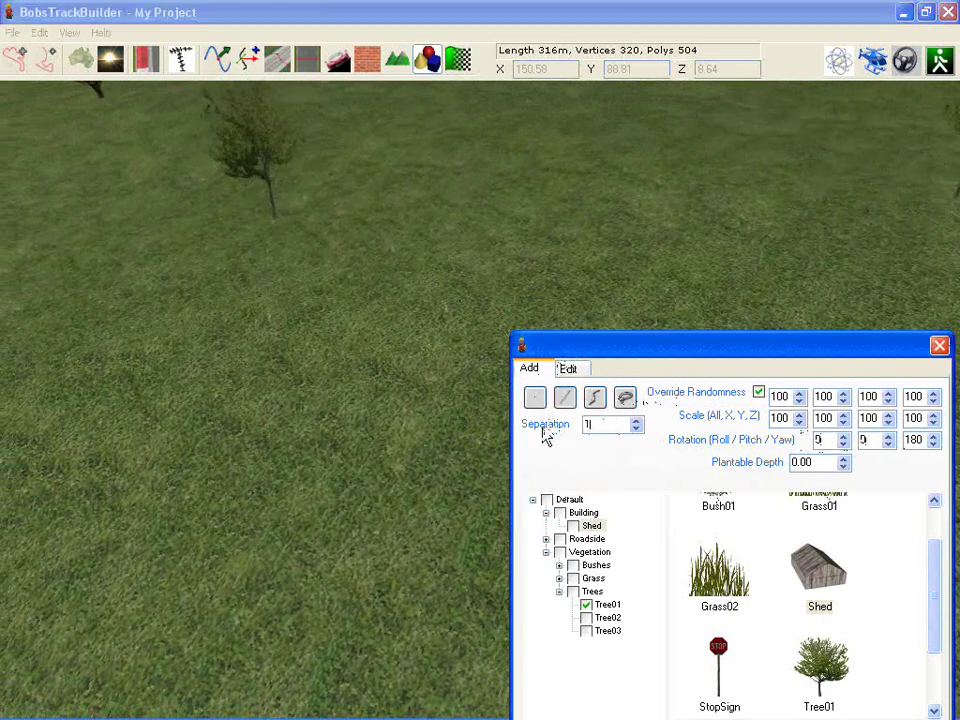
key(Tab)
scroll(486, 183, down, 3)
right_drag(486, 183, 456, 248)
mouse_move(204, 204)
mouse_down()
mouse_move(423, 241)
mouse_move(920, 250)
mouse_up()
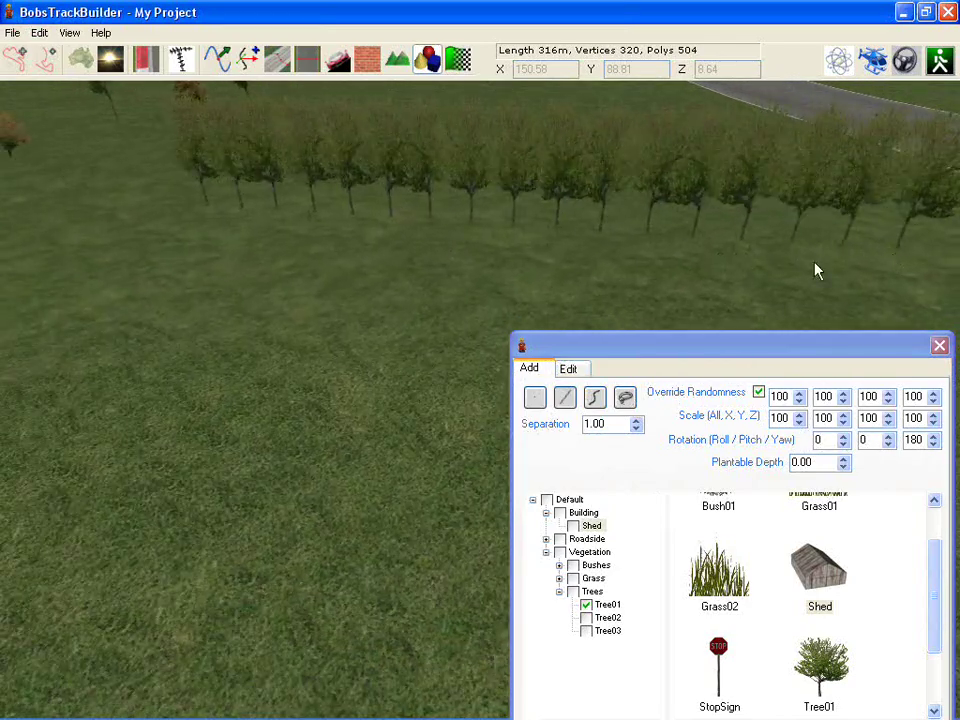
Try a row of Tree01 with a plantable depth of 0.00 along the middle of the road.
right_drag(815, 263, 590, 224)
scroll(788, 225, down, 3)
right_drag(796, 214, 674, 267)
scroll(559, 261, up, 3)
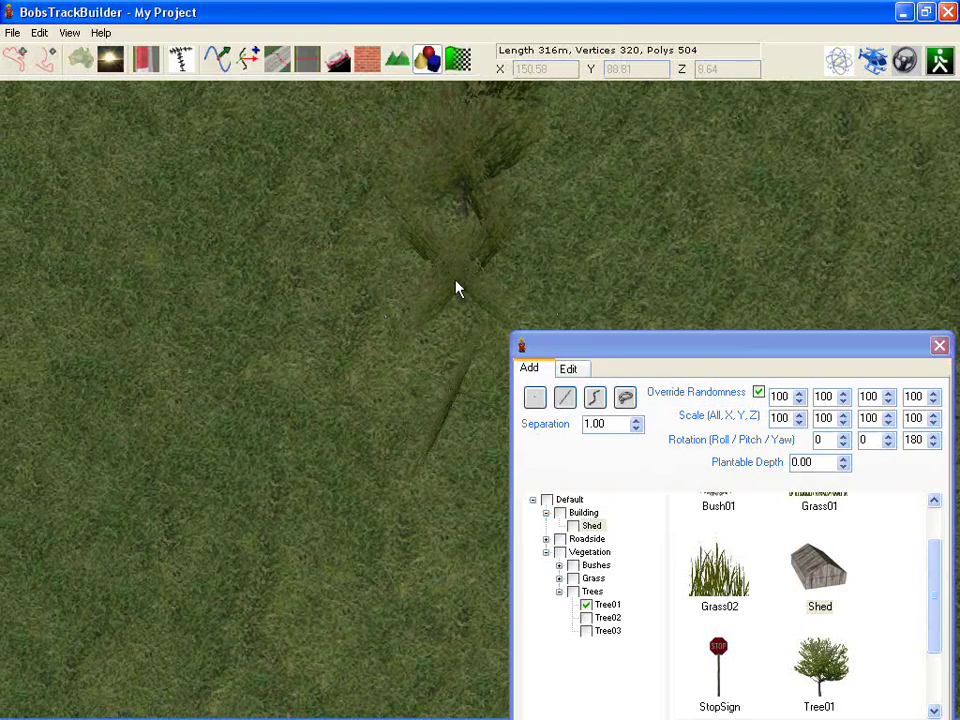
right_drag(447, 278, 805, 158)
drag(245, 605, 324, 177)
right_drag(315, 281, 291, 378)
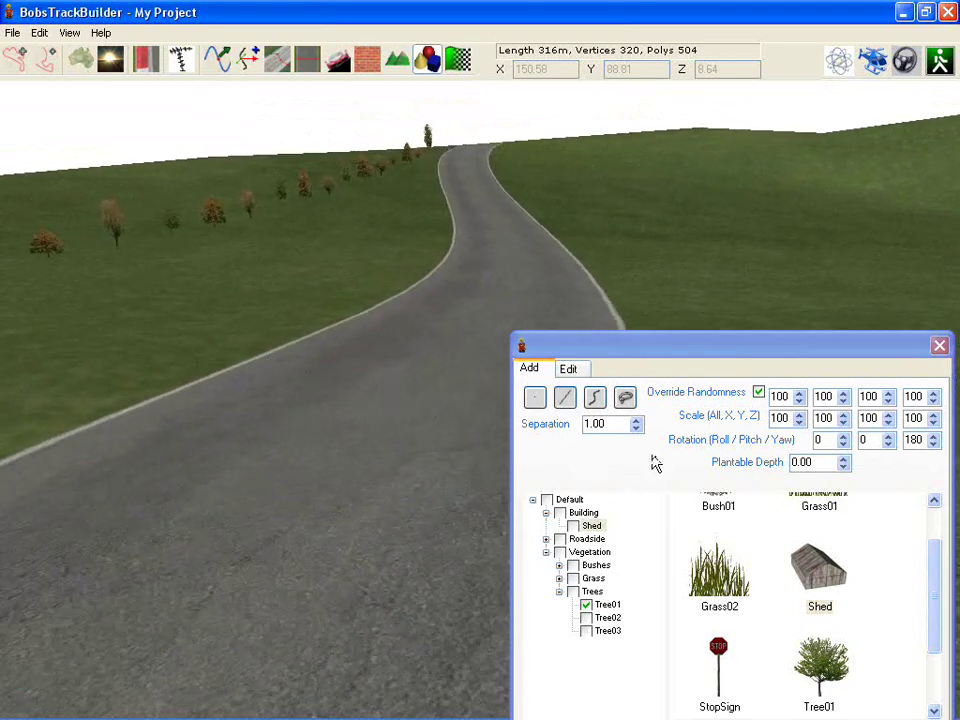
right_drag(165, 401, 3, 409)
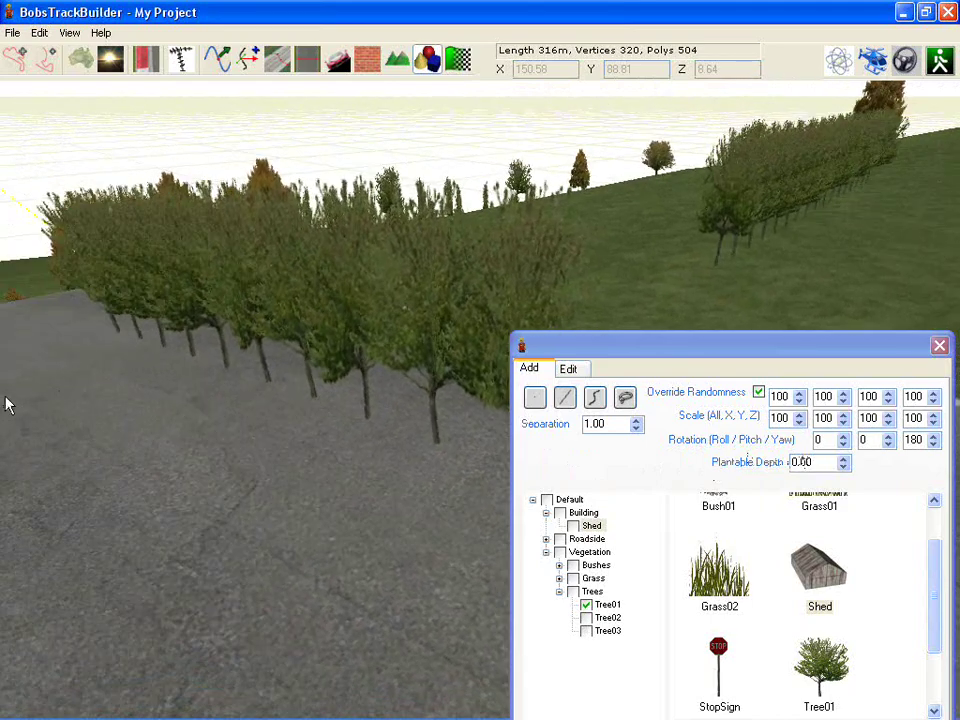
Set the plantable depth to 2.00 and draw a row of Tree01 along the middle of the road.
right_drag(100, 265, 605, 212)
click(762, 450)
drag(821, 461, 776, 461)
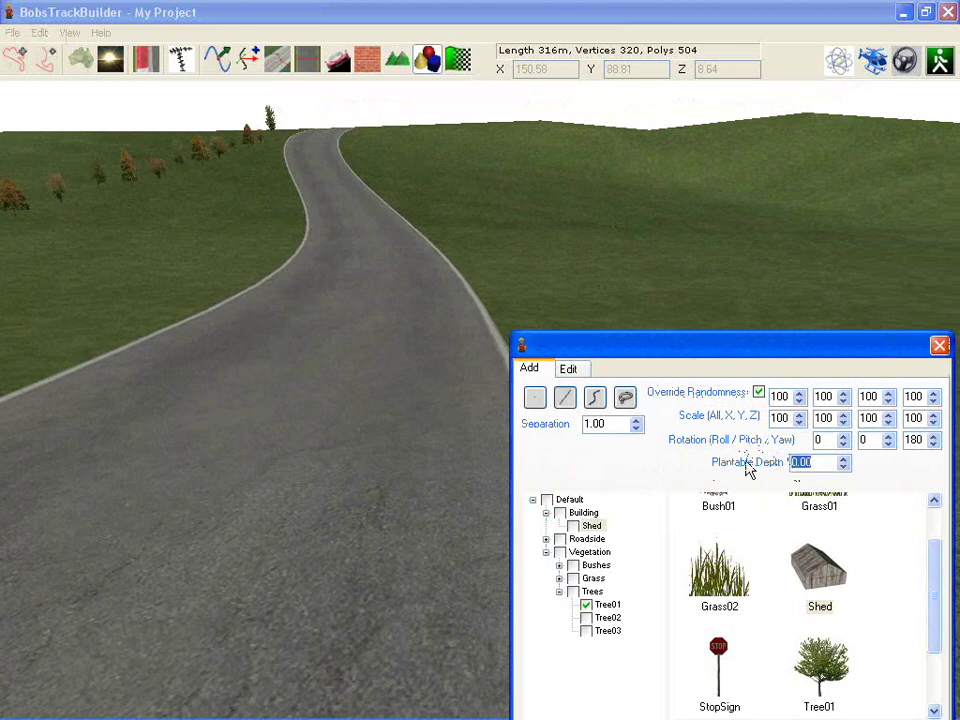
text(2)
click(368, 403)
right_drag(317, 320, 329, 307)
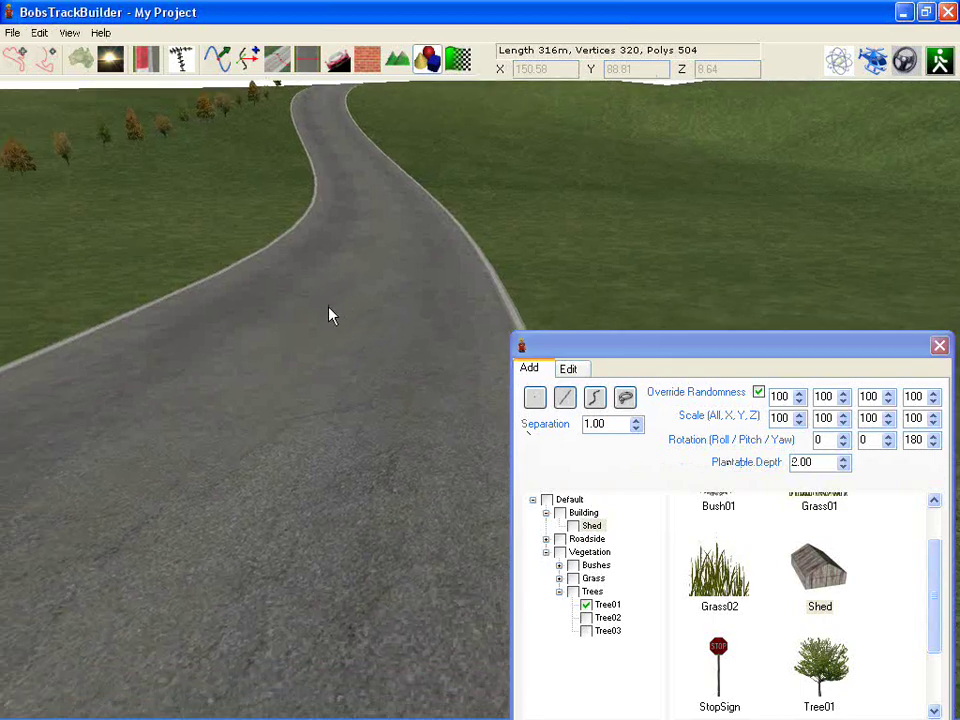
mouse_move(293, 427)
mouse_down()
mouse_move(294, 334)
mouse_move(343, 227)
mouse_move(358, 159)
mouse_move(351, 173)
mouse_up()
mouse_move(312, 266)
right_down()
mouse_move(304, 279)
mouse_move(317, 239)
mouse_move(262, 235)
mouse_move(311, 227)
mouse_move(257, 208)
mouse_move(337, 276)
mouse_move(300, 302)
mouse_move(238, 317)
mouse_move(225, 309)
mouse_move(143, 358)
right_up()
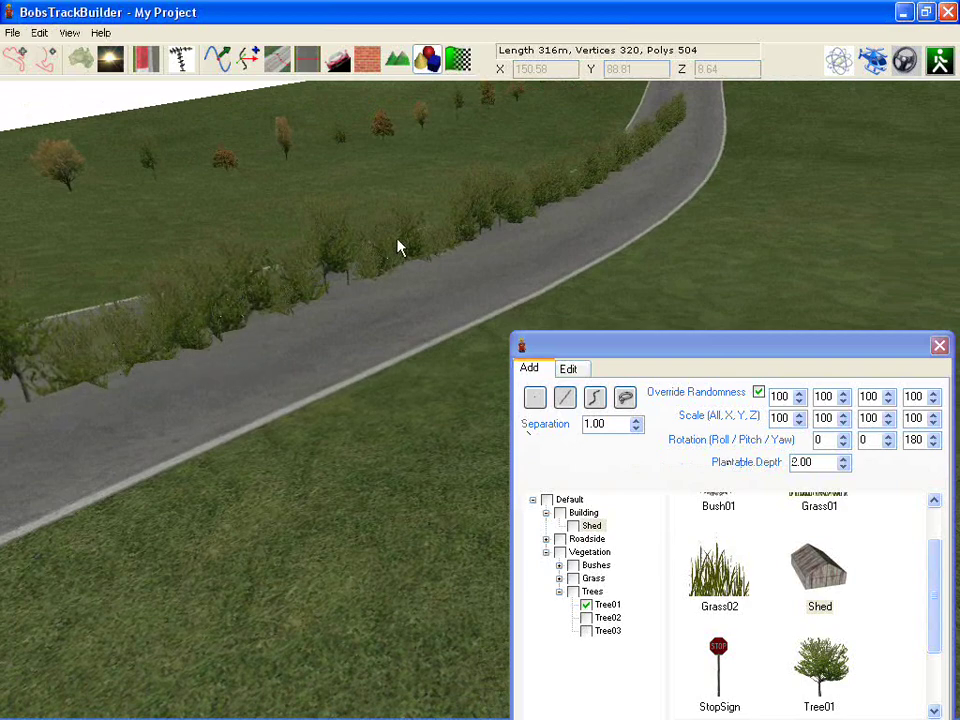
right_drag(270, 247, 462, 229)
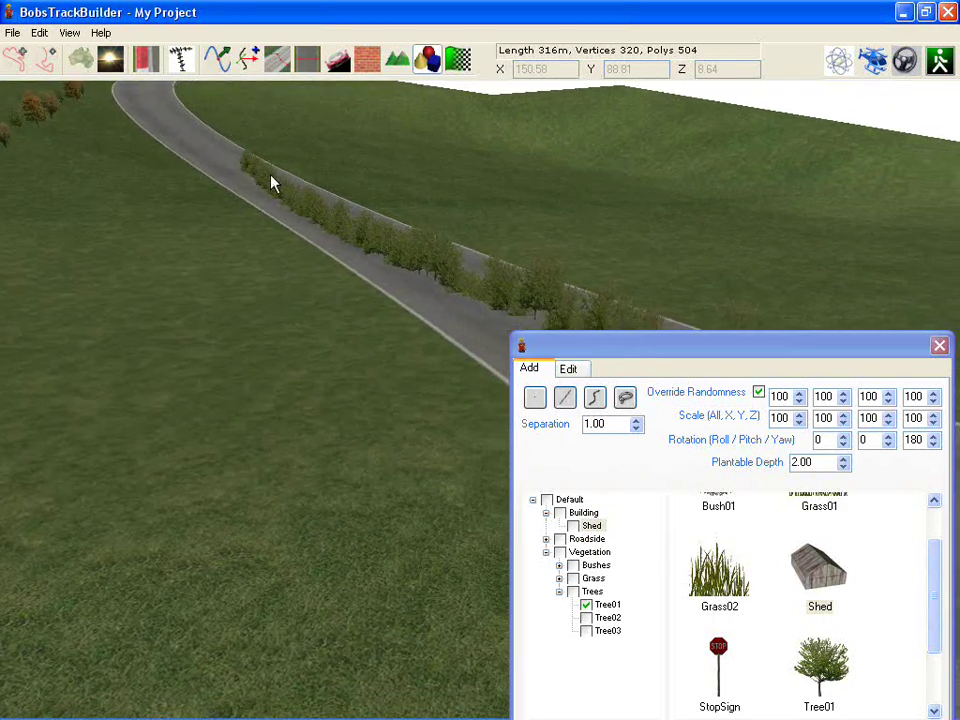
right_drag(272, 182, 197, 183)
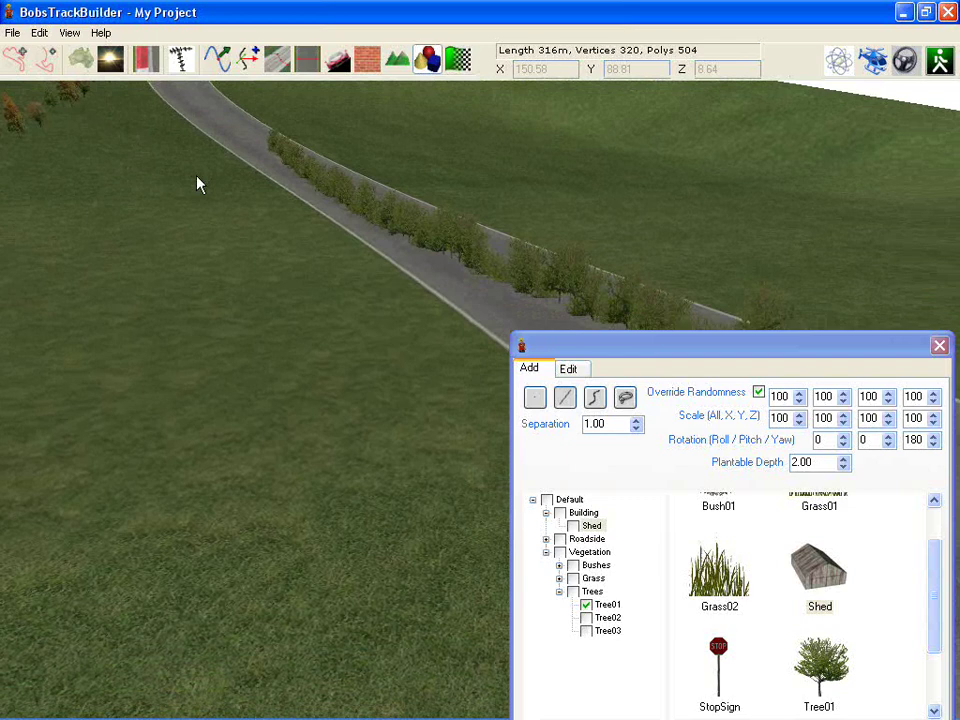